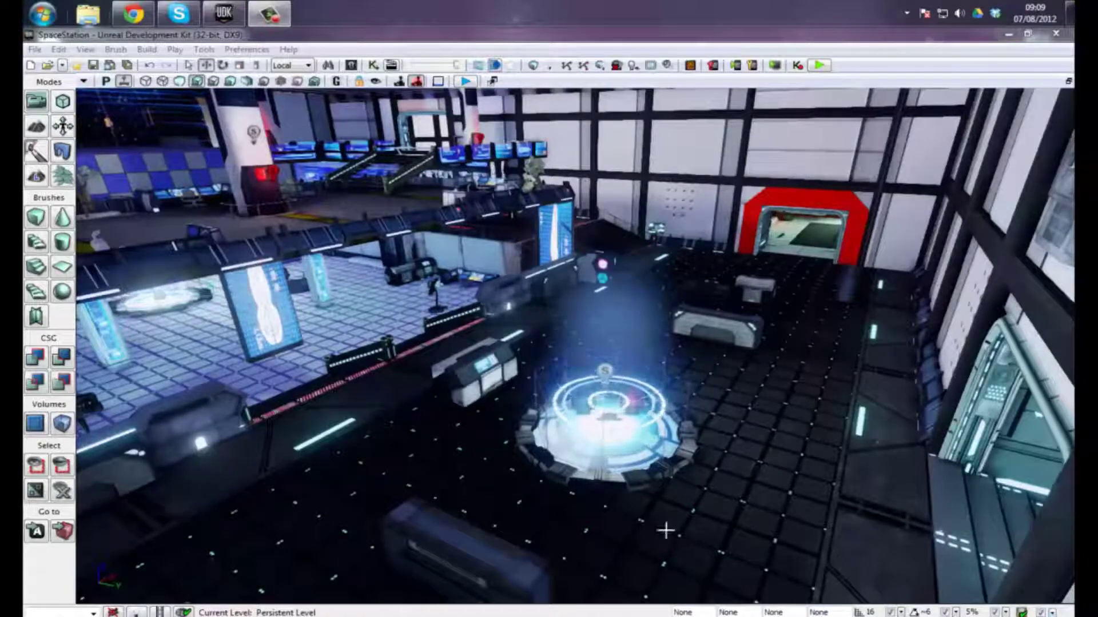
Look around the space station hall, from the glowing teleporter platform to the ramp and the tiled lower area.
right_click_drag(759, 392, 726, 370)
key("w")
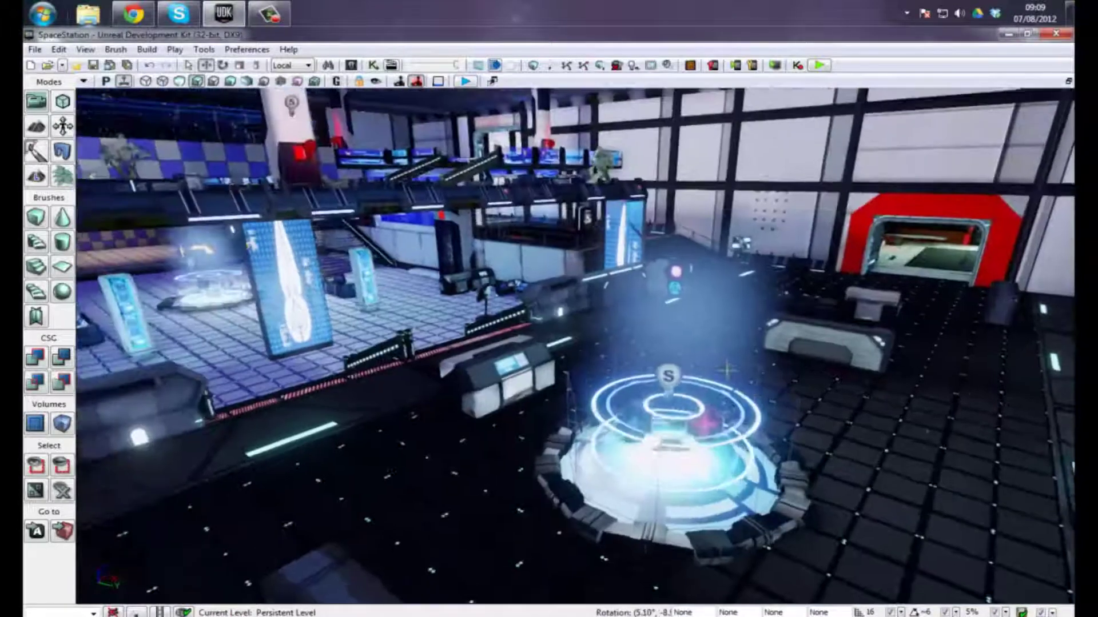
left_click_drag(727, 370, 514, 384)
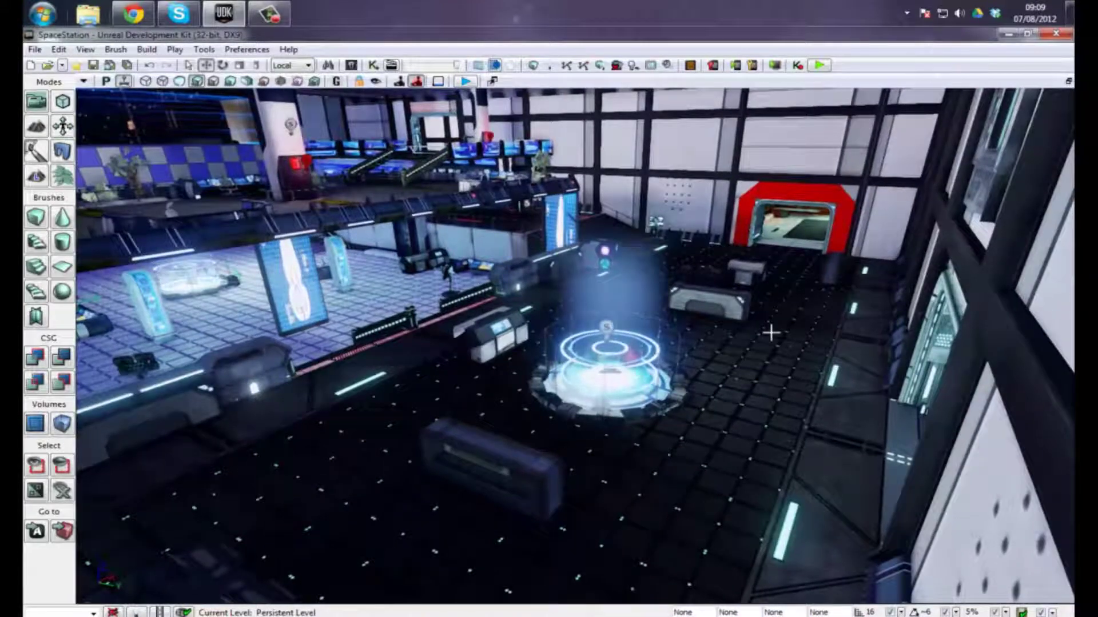
left_click_drag(708, 329, 799, 335)
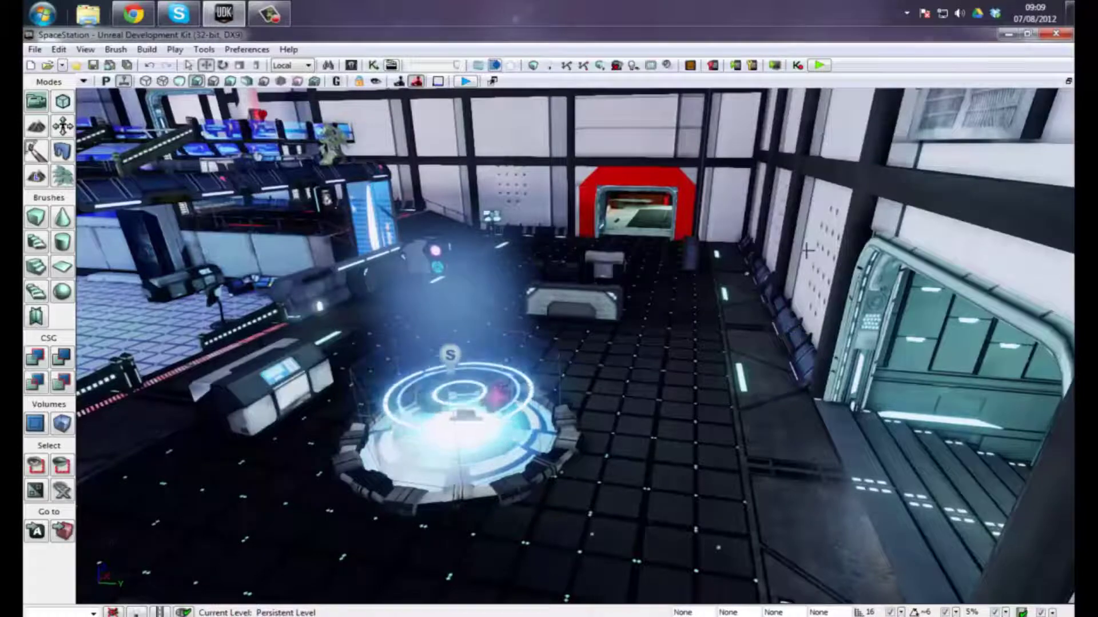
right_click_drag(807, 249, 637, 303)
scroll(637, 304, "up", 5)
scroll(674, 274, "down", 5)
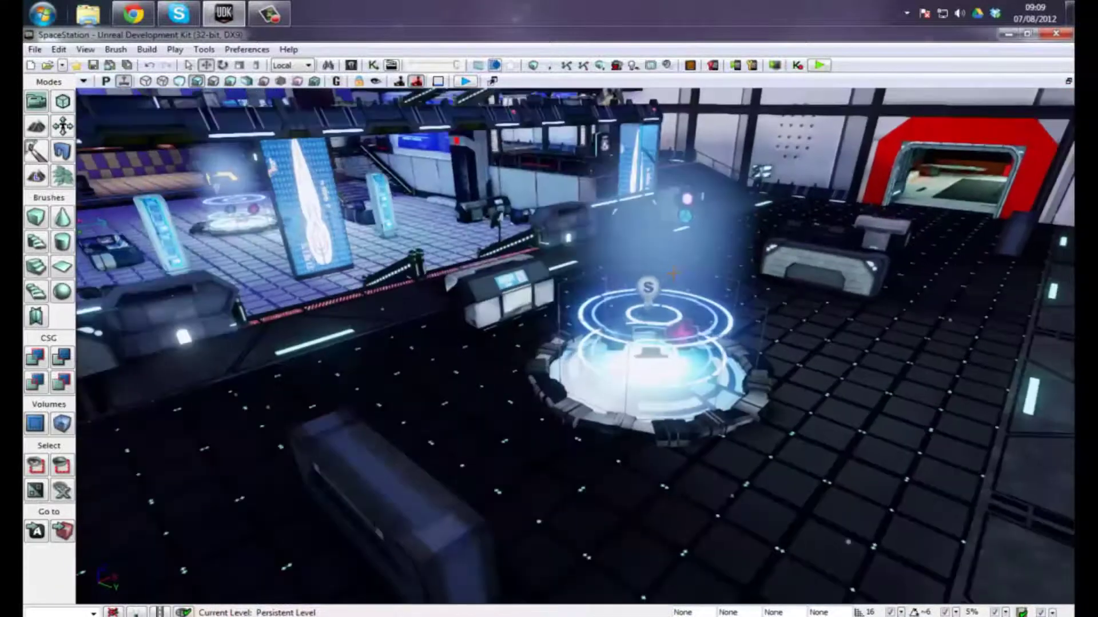
left_click_drag(673, 274, 673, 273)
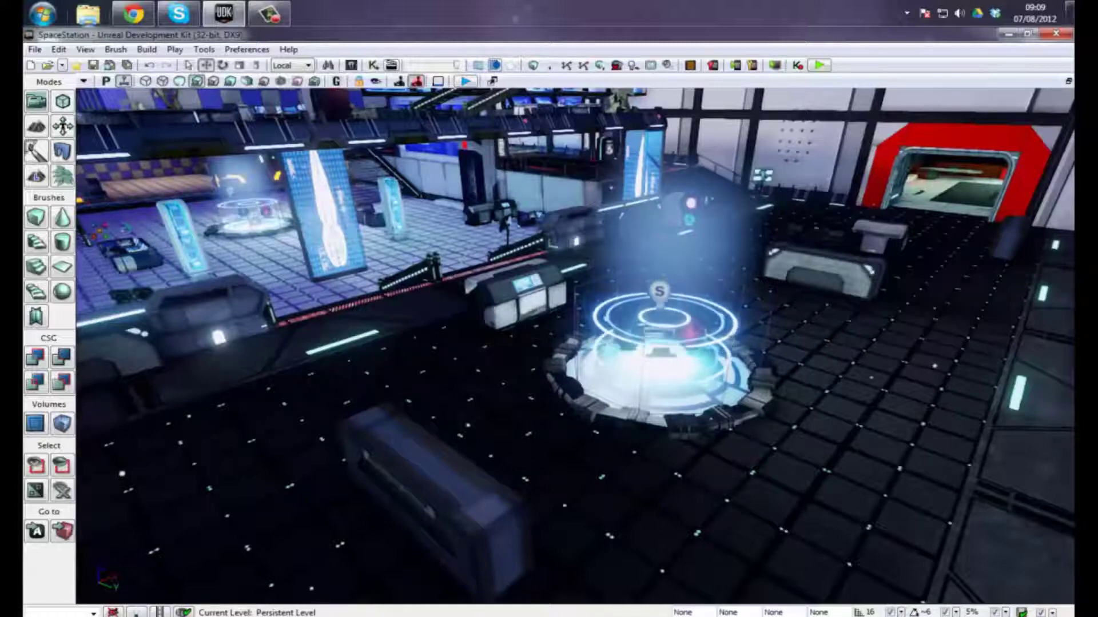
right_click_drag(606, 370, 429, 340)
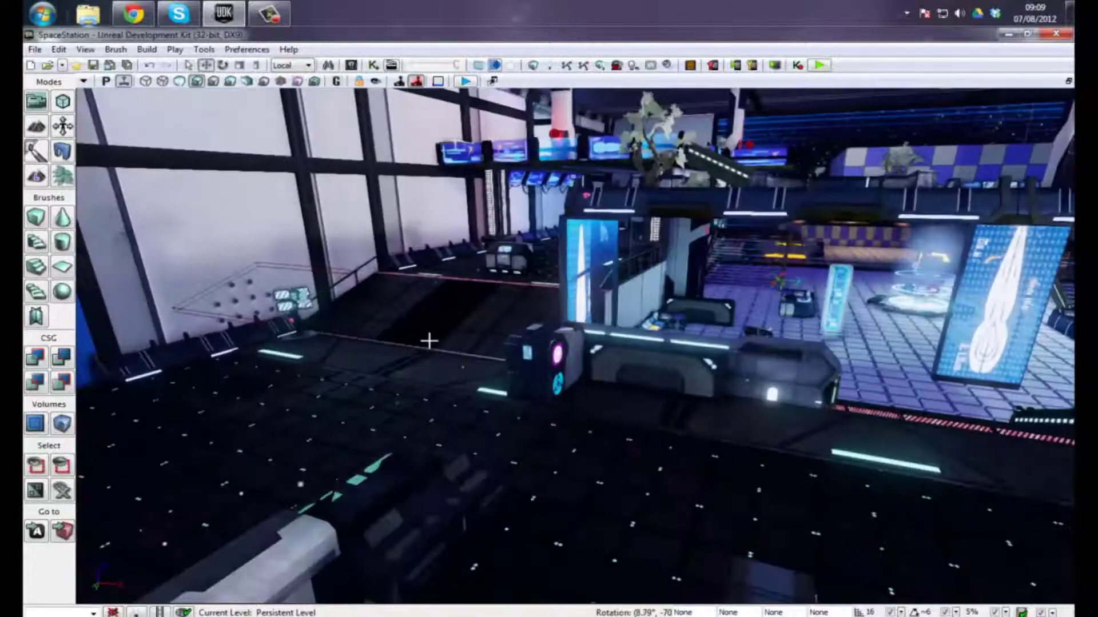
left_click_drag(428, 341, 656, 363)
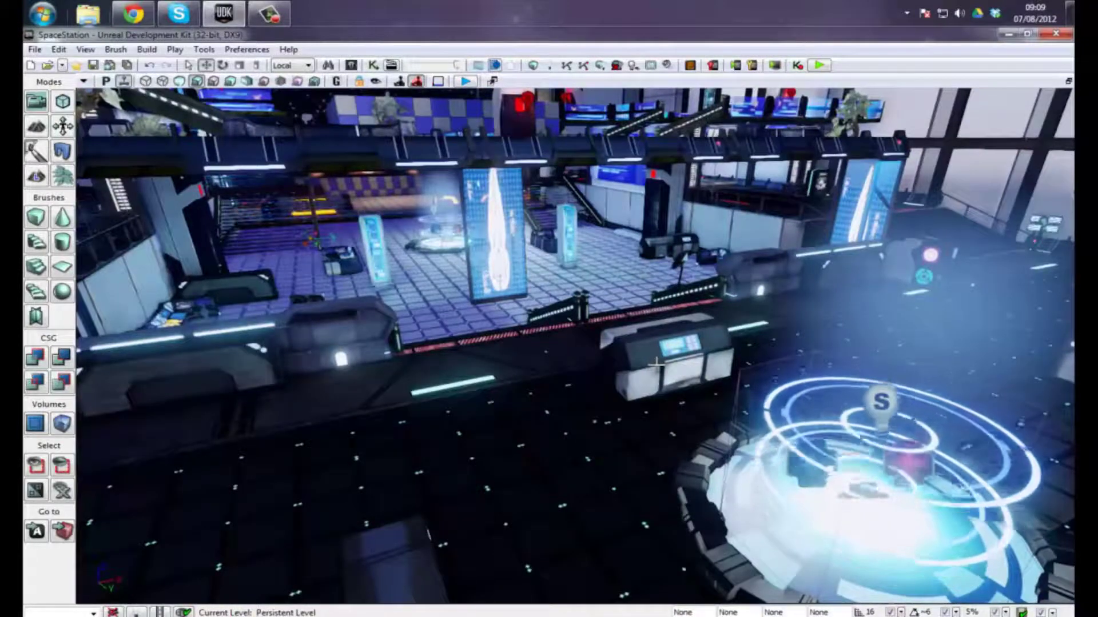
Select the bench, the console crate and the barrier around the glowing platform and group the three actors.
left_click_drag(656, 363, 497, 394)
left_click(400, 457)
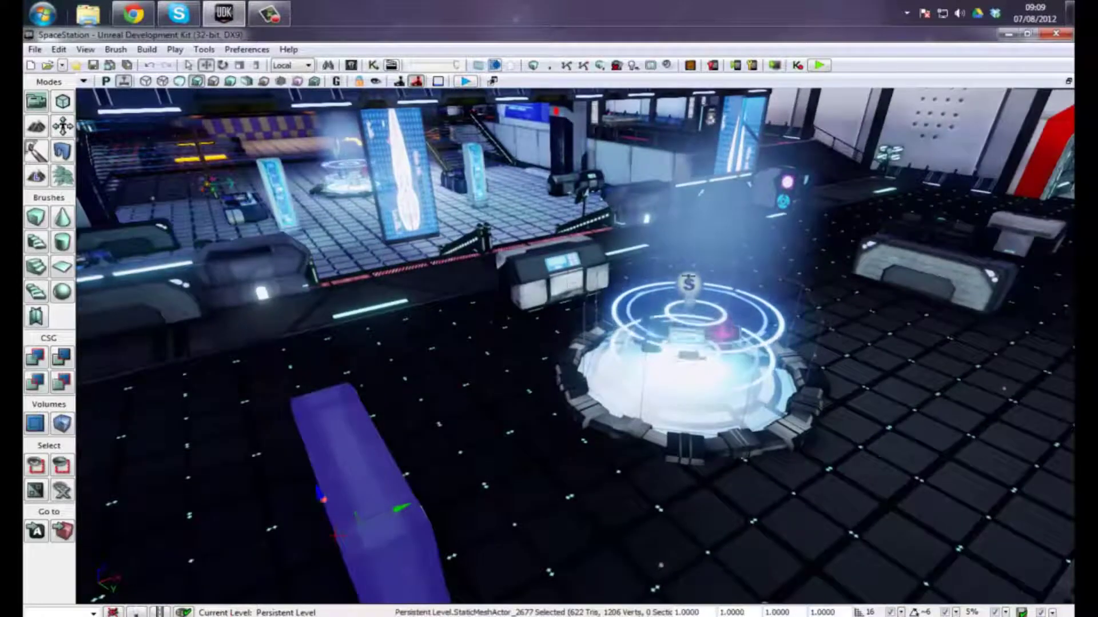
left_click(552, 278, "ctrl")
left_click(876, 269, "ctrl")
right_click(877, 268)
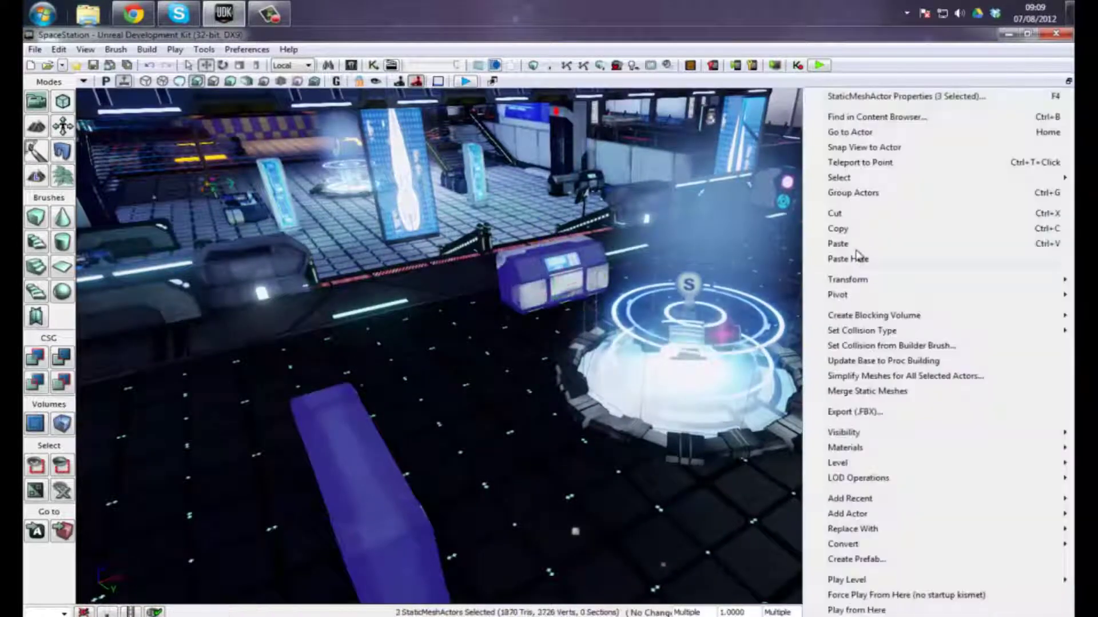
left_click(862, 192)
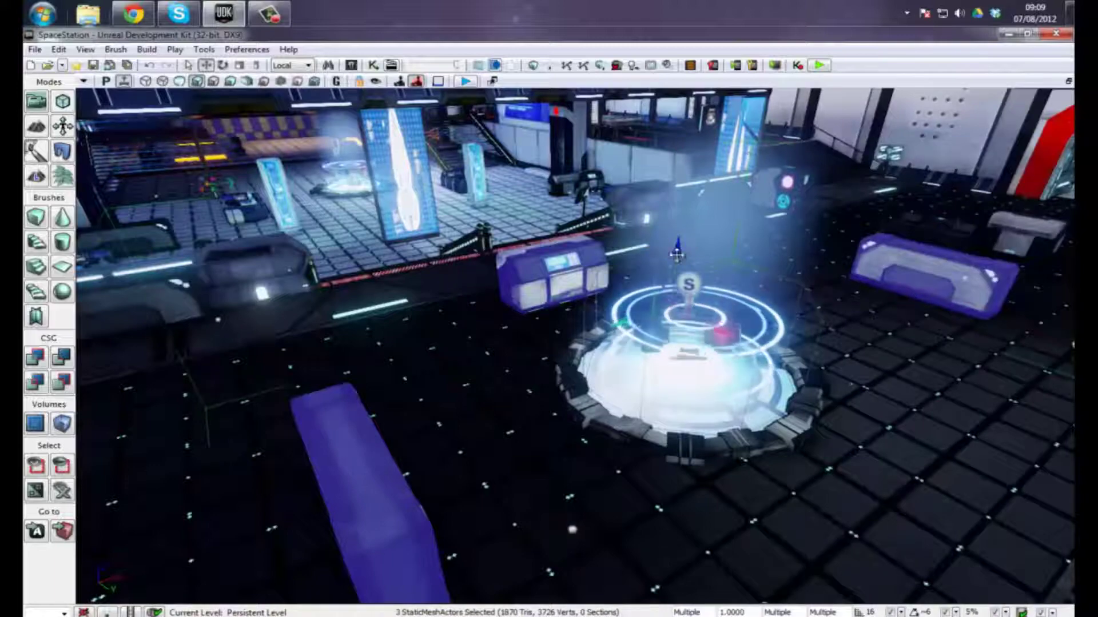
Try moving the group of three props vertically, and undo the moves.
left_click_drag(677, 256, 682, 231)
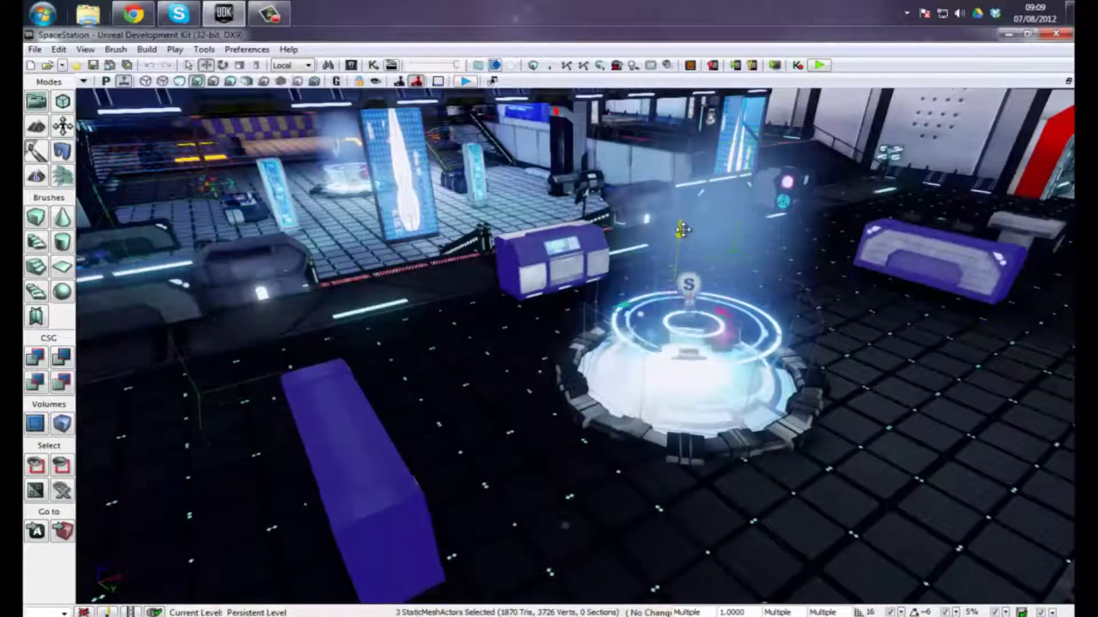
key("ctrl+z")
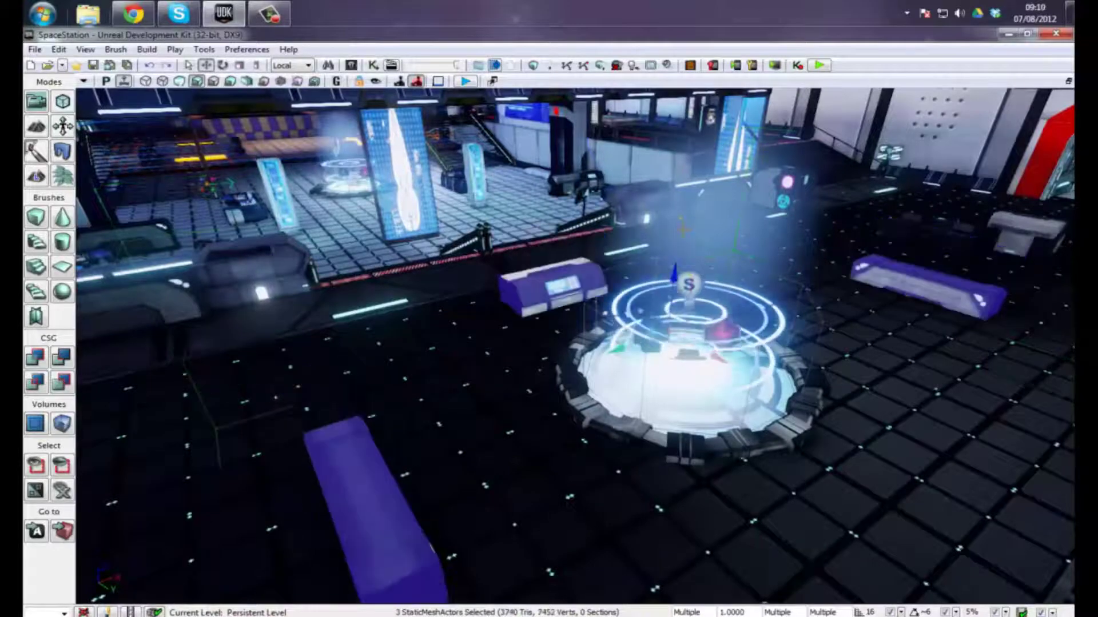
key("ctrl+z")
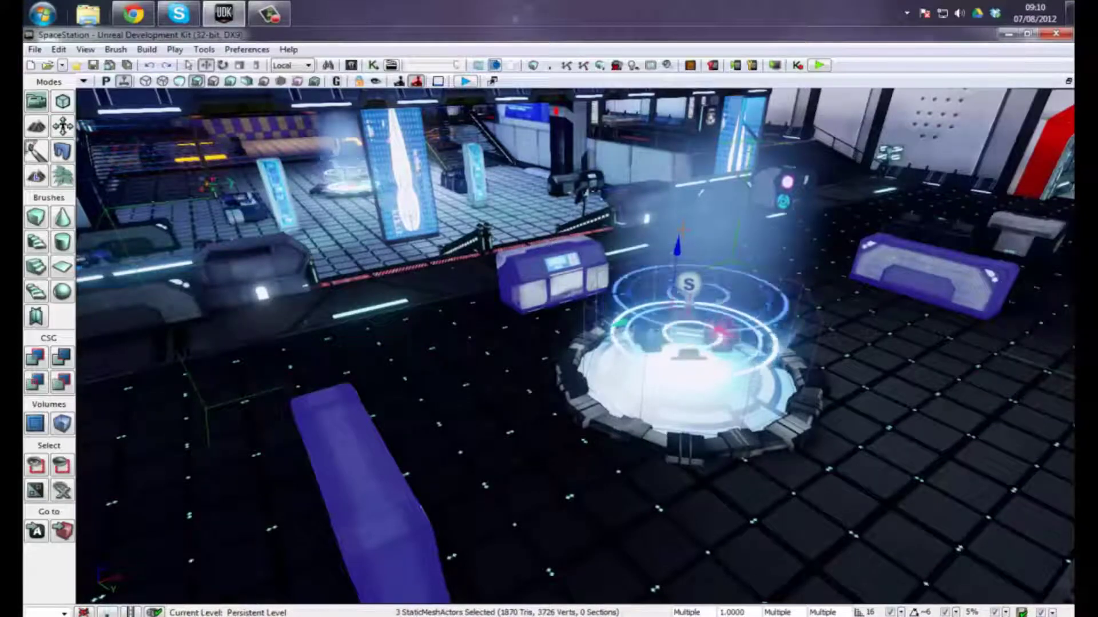
Start creating a prefab from the four selected wire meshes under the corridor's wall monitors.
left_click(821, 243)
right_click_drag(821, 243, 606, 246)
right_click_drag(492, 196, 687, 357)
key("ctrl+z")
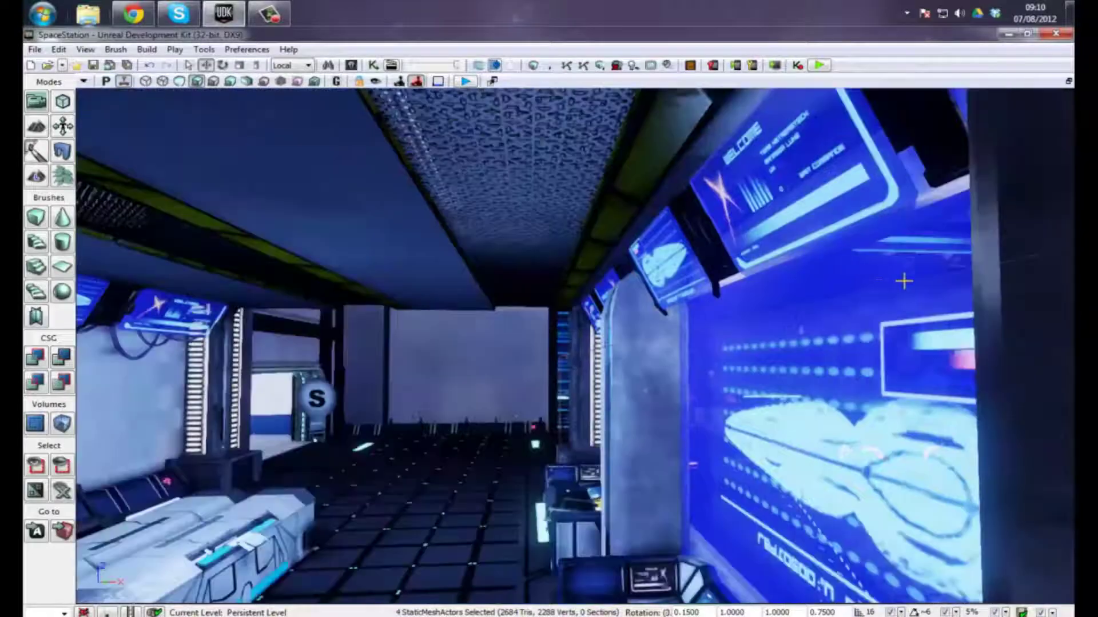
right_click_drag(904, 281, 74, 355)
left_click_drag(78, 355, 81, 360)
right_click_drag(80, 360, 410, 358)
left_click_drag(410, 358, 561, 236)
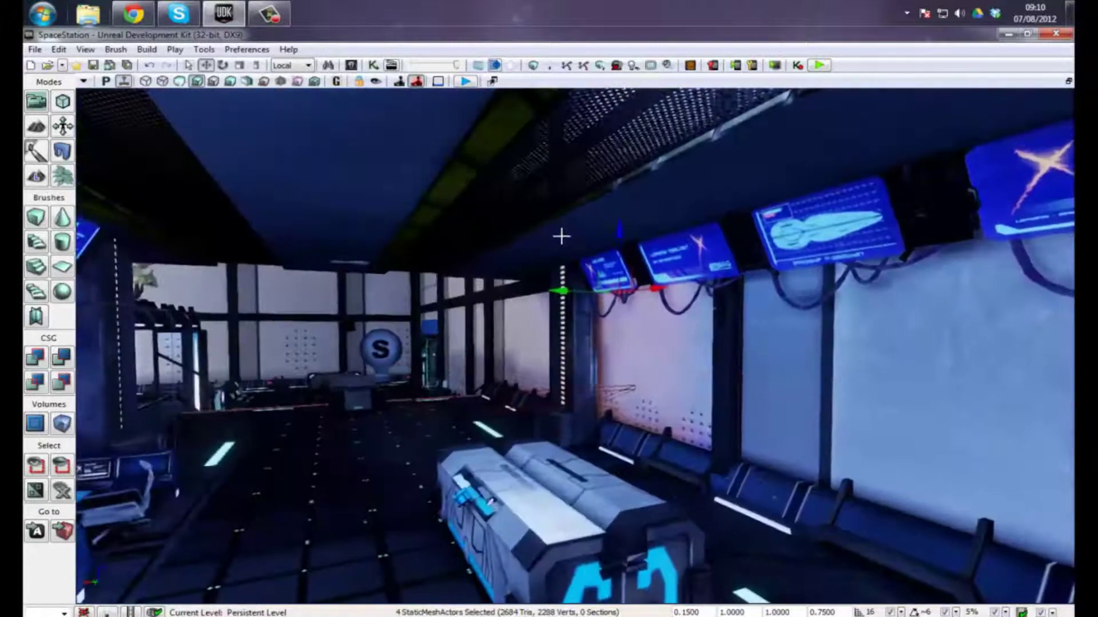
right_click(563, 302)
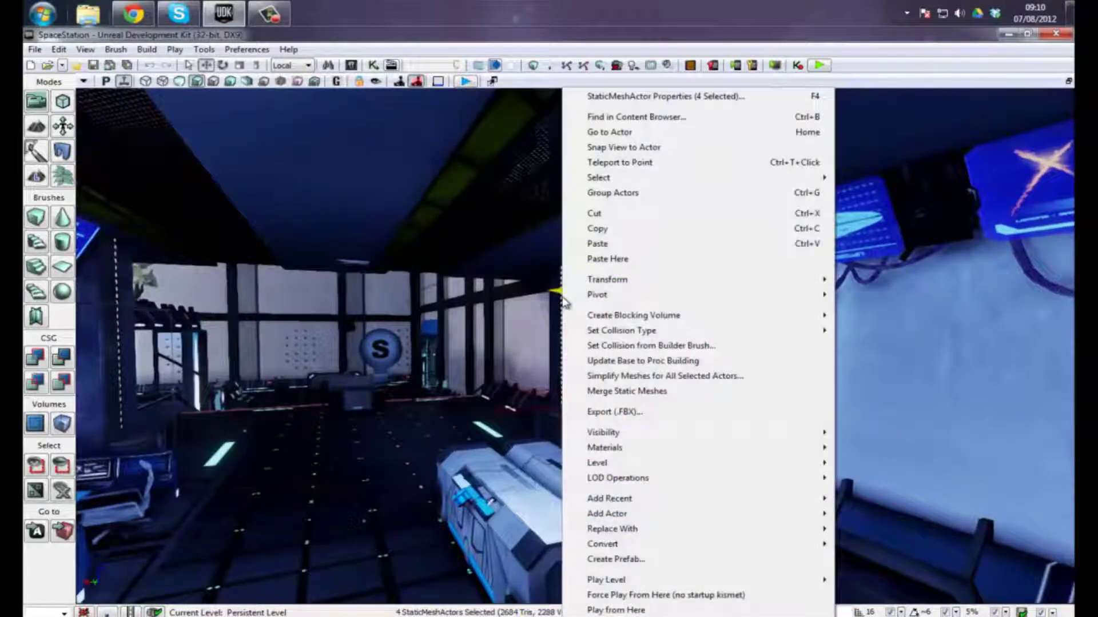
left_click(615, 559)
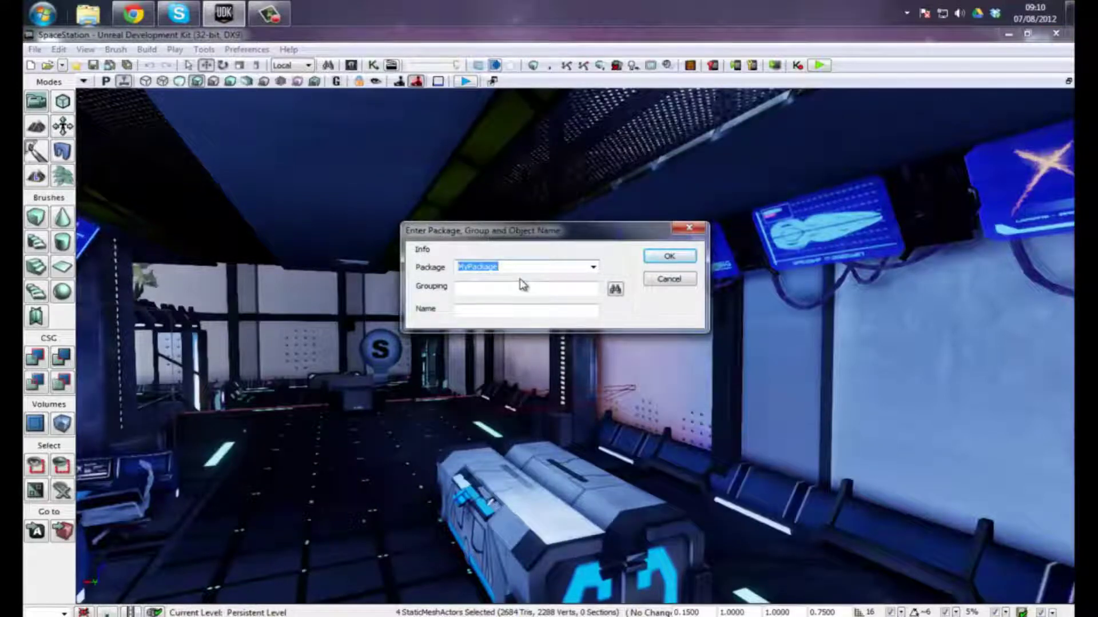
Save the prefab as prefabwires in the package prefabtest and replace the selected actors with an instance of it.
type("prefabtest")
left_click(523, 286)
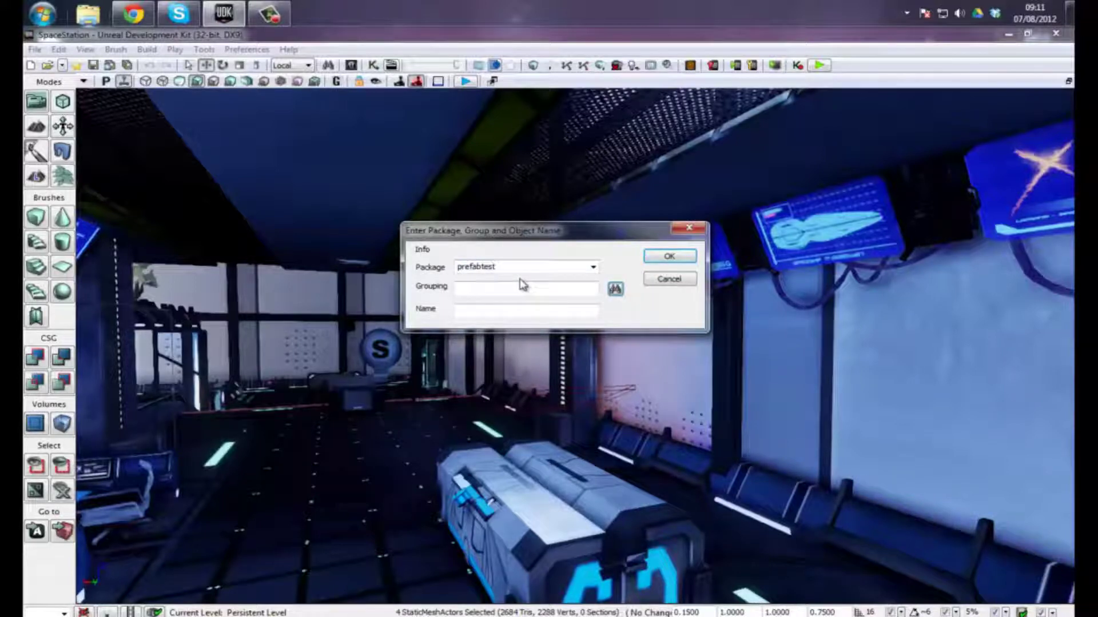
left_click(495, 311)
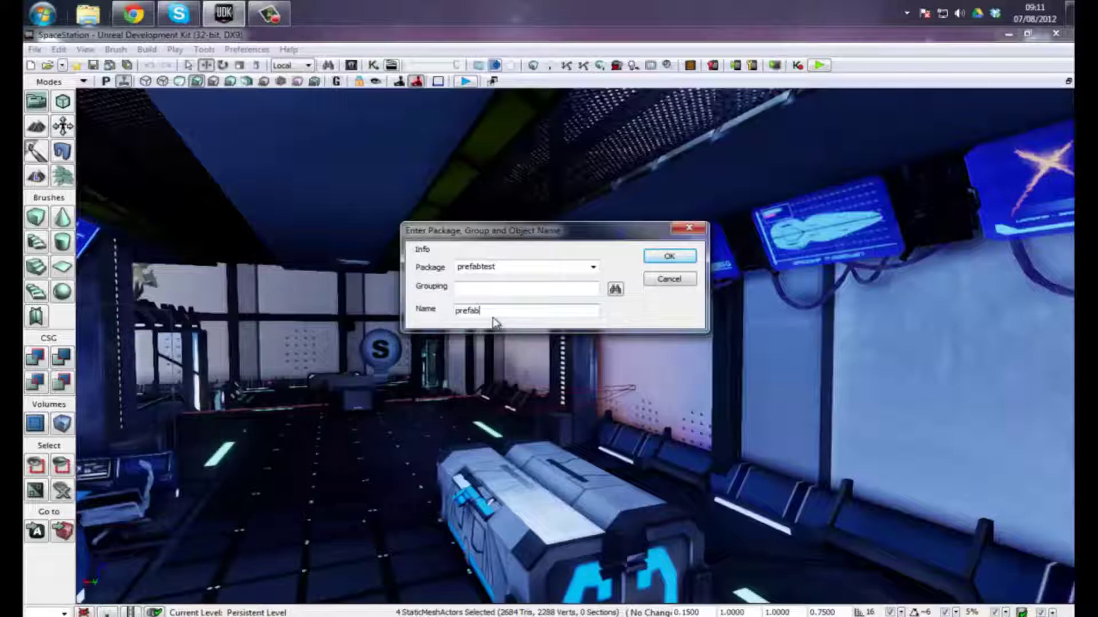
key("Return")
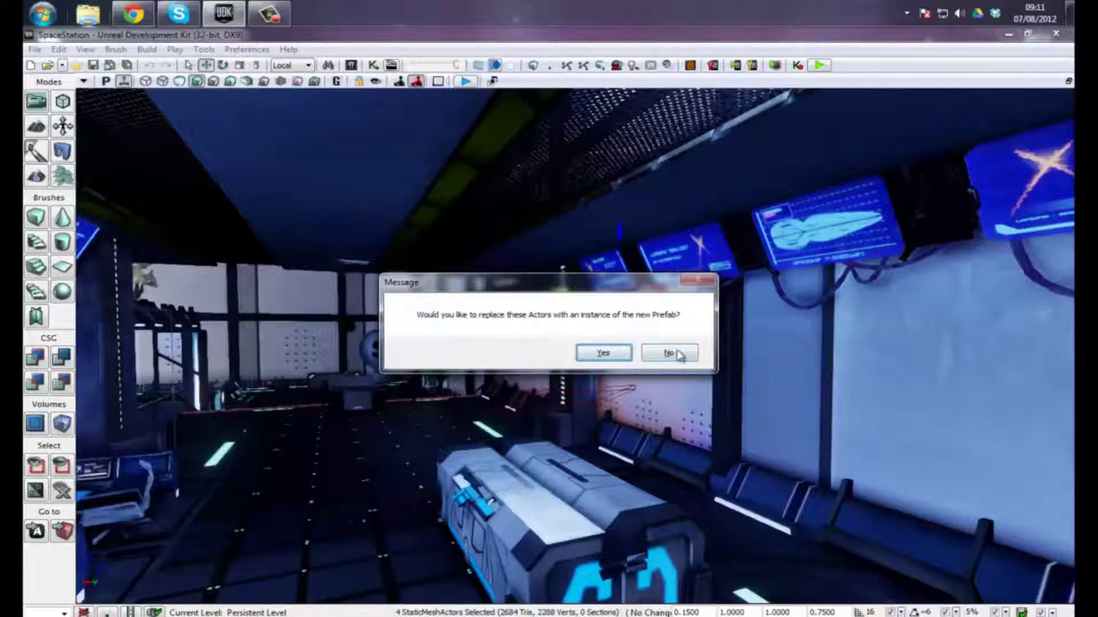
left_click(620, 355)
left_click(687, 316)
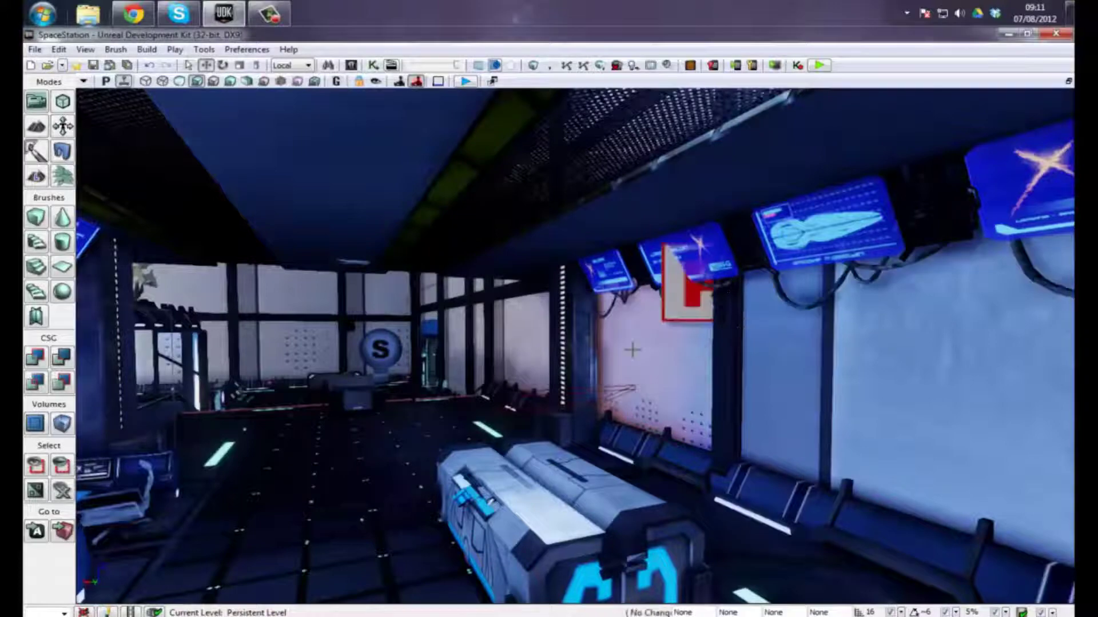
Place an instance of prefabwires from the Content Browser into the level, on the floor beside the large crate.
right_click_drag(687, 316, 651, 355)
left_click(651, 356)
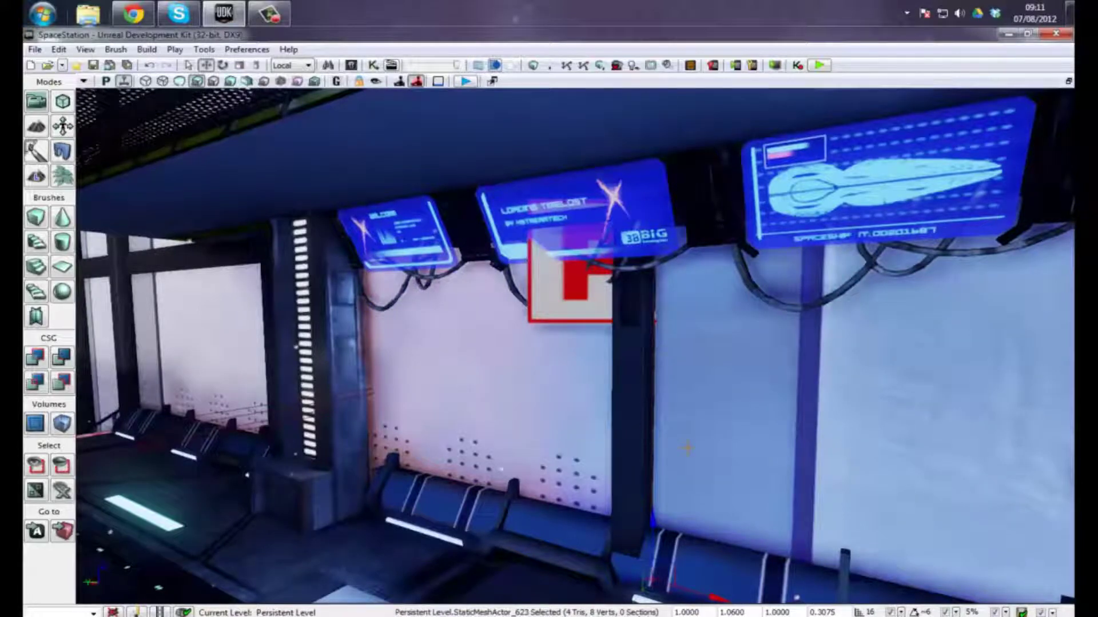
mouse_move(687, 448)
right_mouse_down()
mouse_move(744, 468)
mouse_move(672, 440)
right_mouse_up()
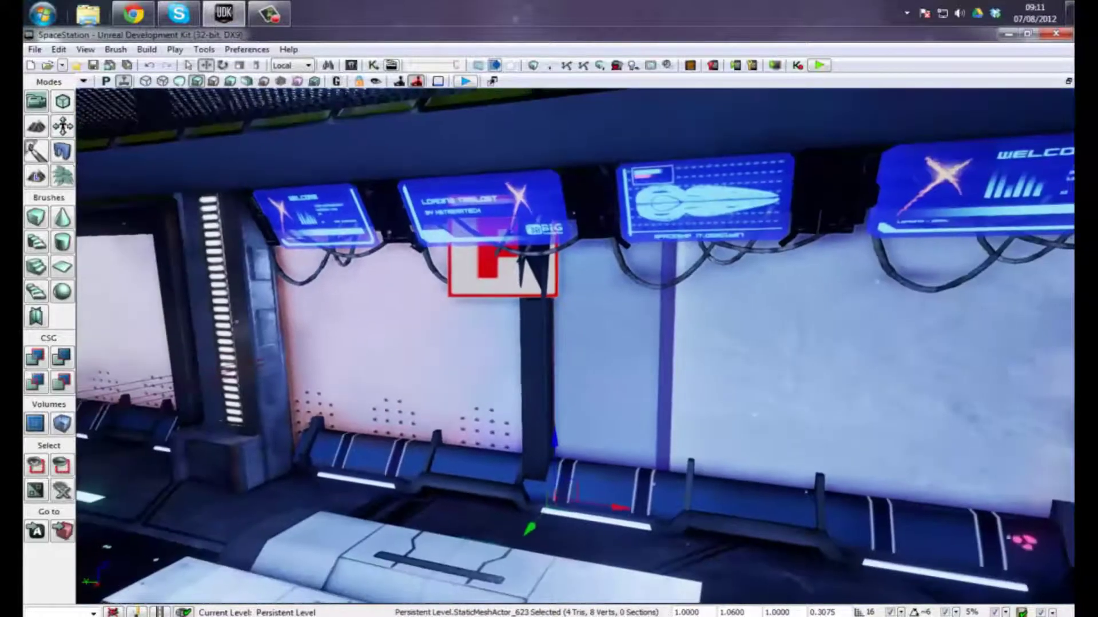
left_click_drag(1073, 114, 1004, 90)
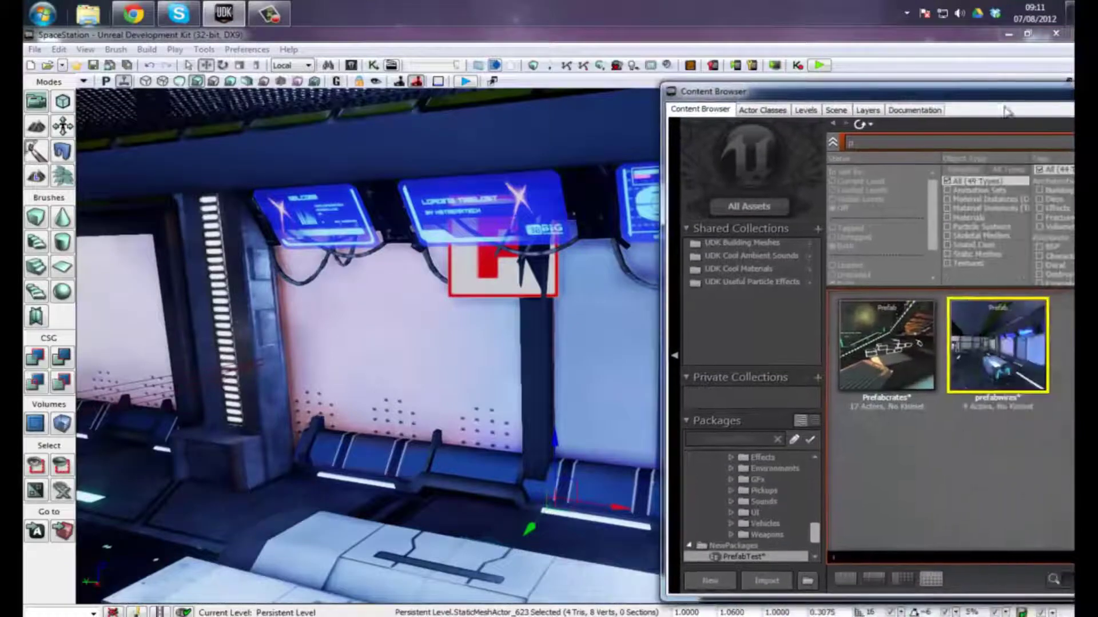
left_click_drag(989, 347, 382, 526)
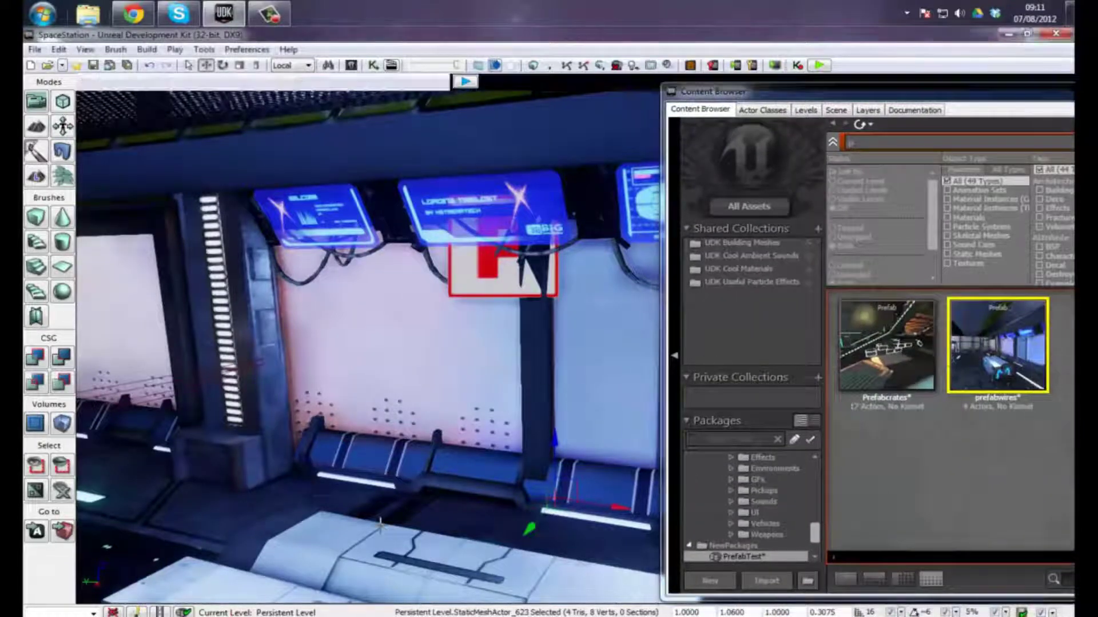
left_click_drag(455, 489, 430, 508)
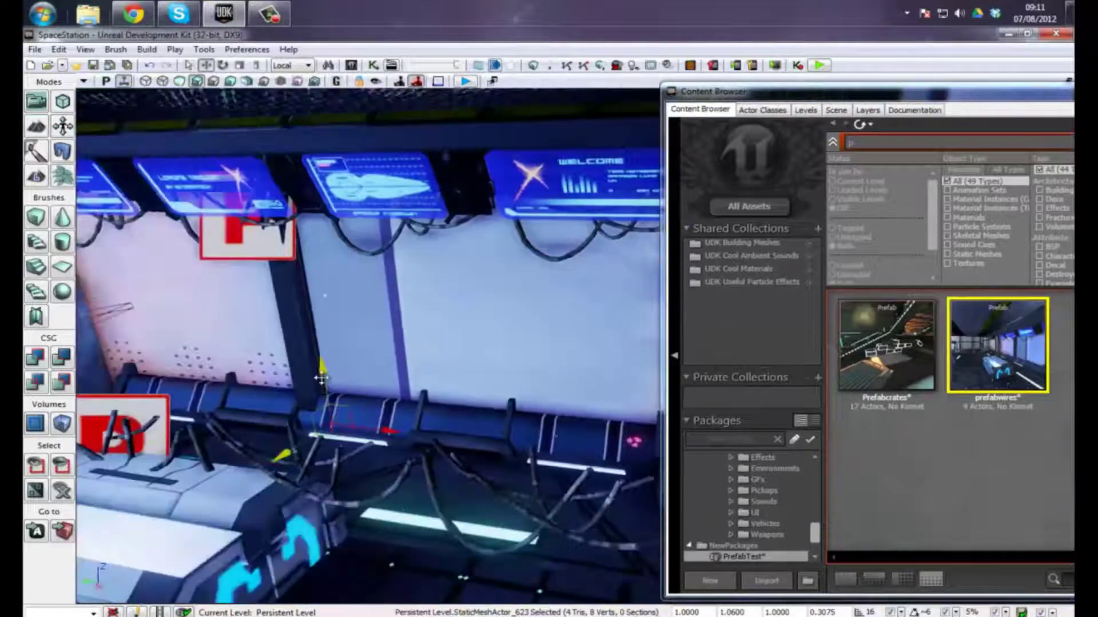
left_click_drag(321, 371, 331, 241)
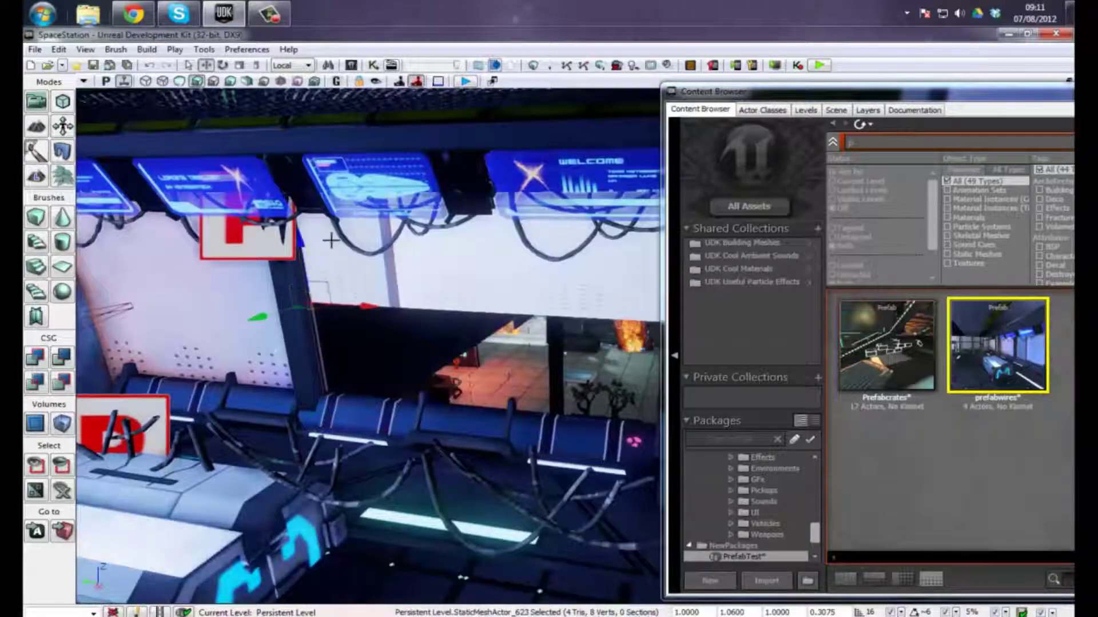
key("ctrl+z")
Move the newly placed wires prefab across the corridor to the wall with the large spaceship displays.
left_click(246, 452)
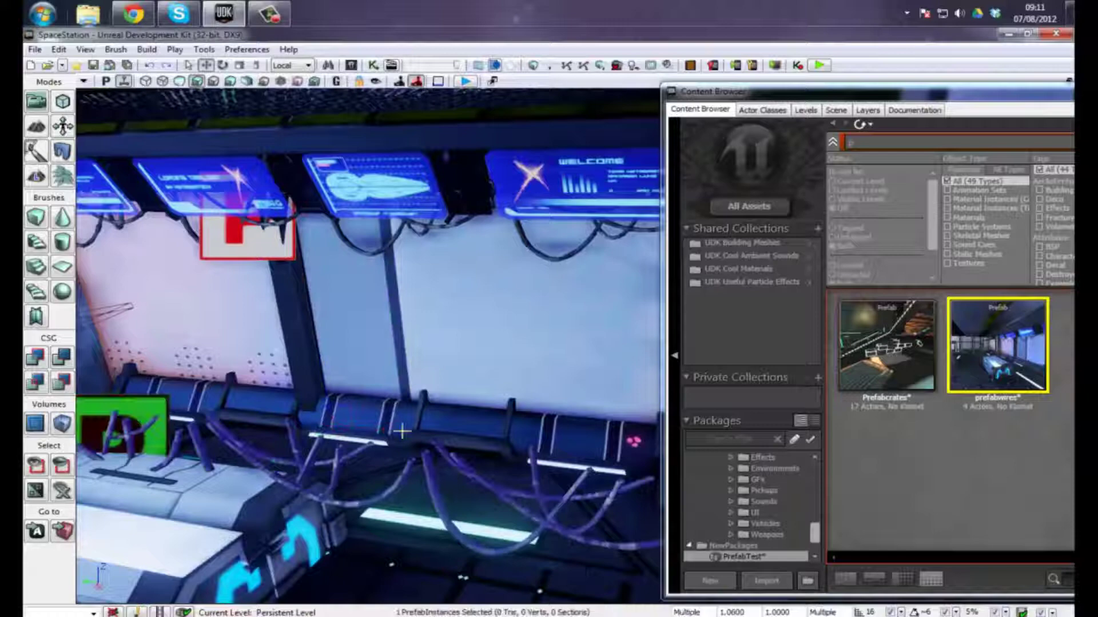
left_click_drag(247, 452, 370, 351)
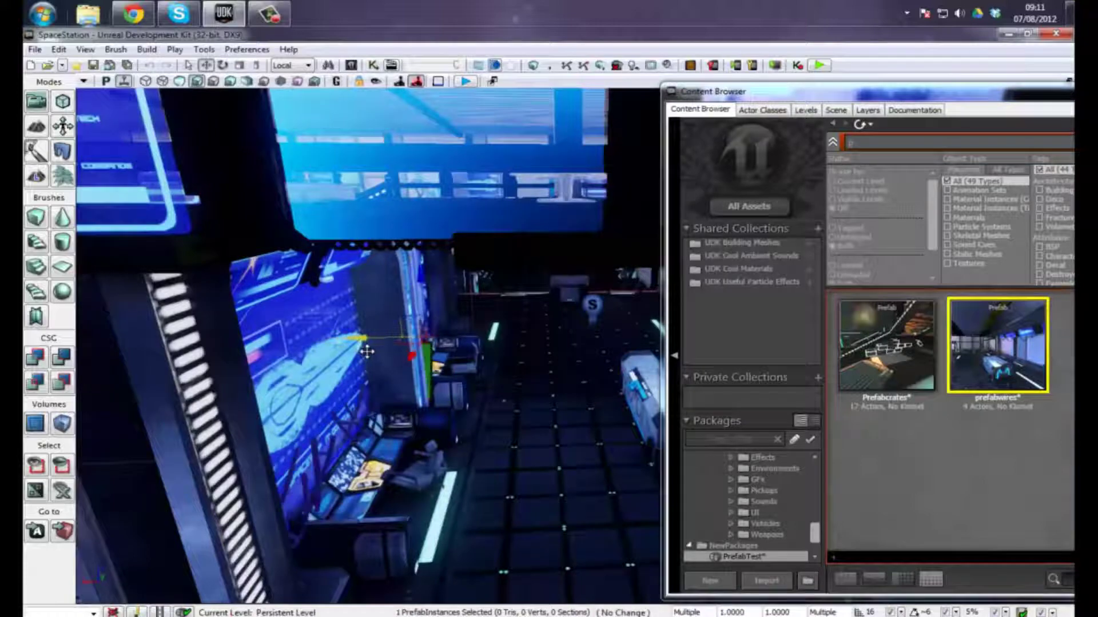
left_click_drag(1046, 96, 1097, 120)
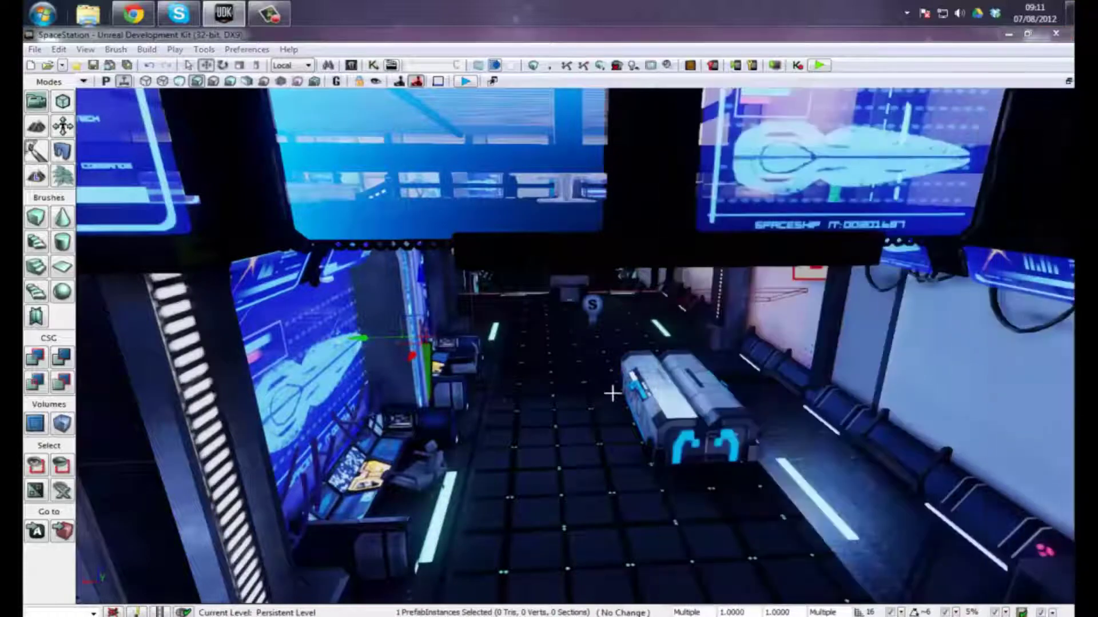
right_click_drag(517, 385, 490, 371)
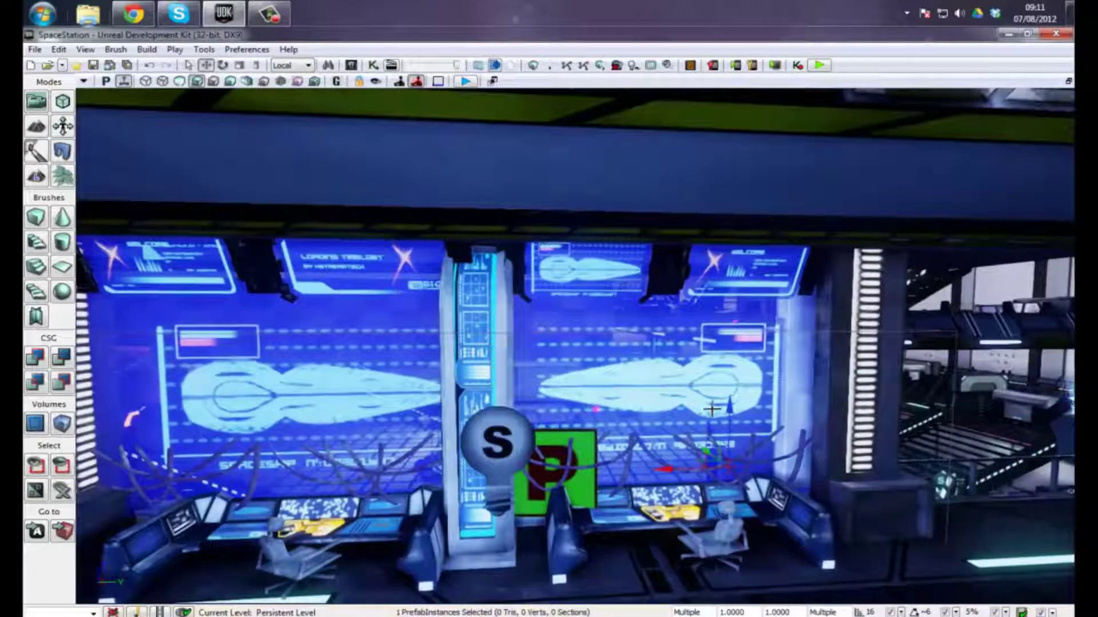
Raise the wires prefab so it hangs beneath the wall monitors and adjust its depth against the display wall.
left_click_drag(729, 405, 725, 231)
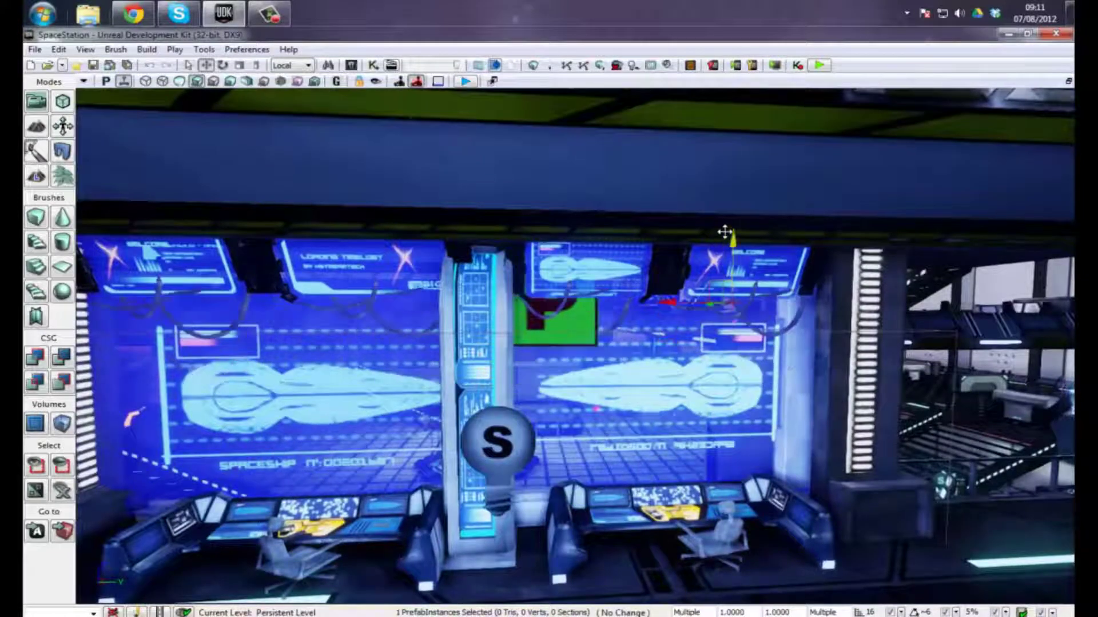
right_click_drag(667, 335, 591, 318)
left_click_drag(571, 291, 579, 298)
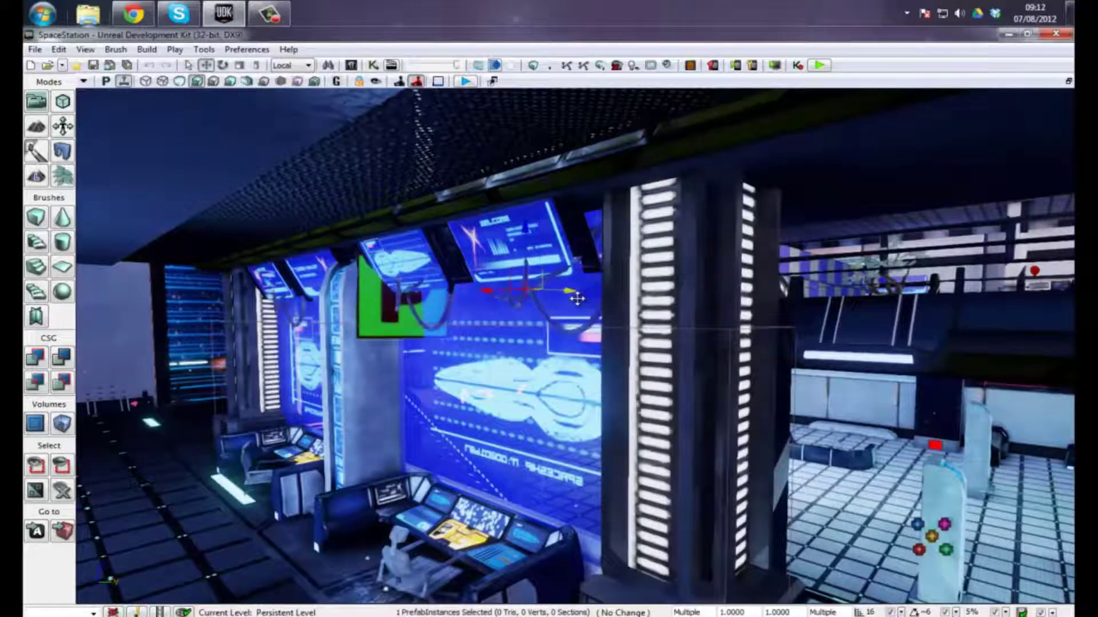
Inspect up close how the wires hang beneath the monitors along the display wall.
left_click(546, 365)
mouse_move(547, 365)
right_mouse_down()
mouse_move(700, 362)
mouse_move(552, 343)
mouse_move(892, 319)
right_mouse_up()
left_click(490, 355)
left_click(463, 365)
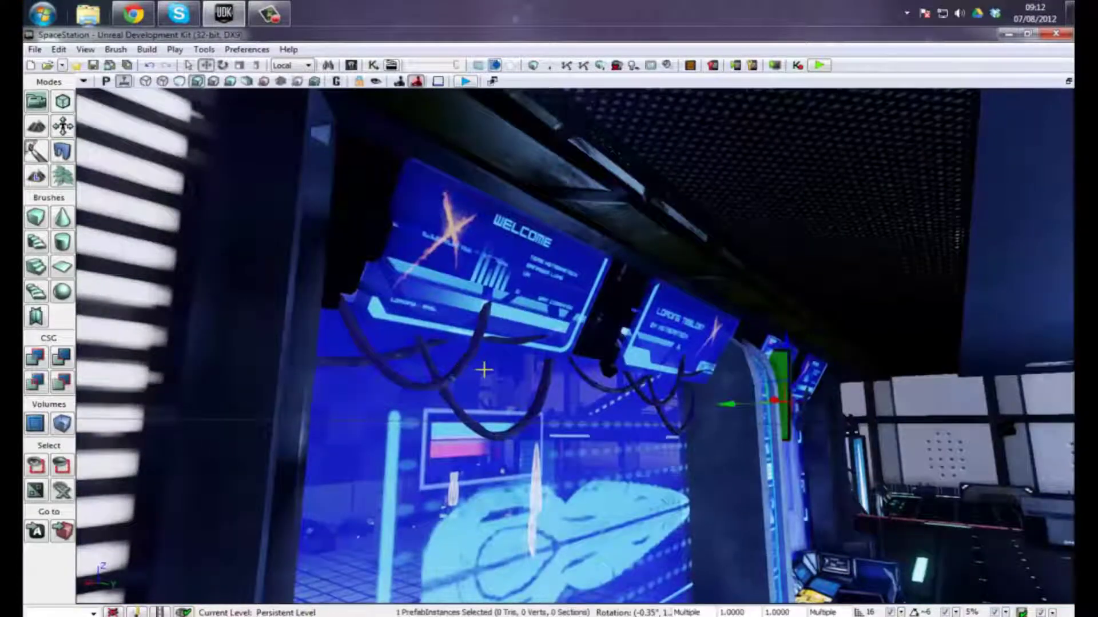
key("w")
mouse_move(483, 370)
right_mouse_down()
mouse_move(508, 377)
mouse_move(463, 383)
mouse_move(467, 369)
right_mouse_up()
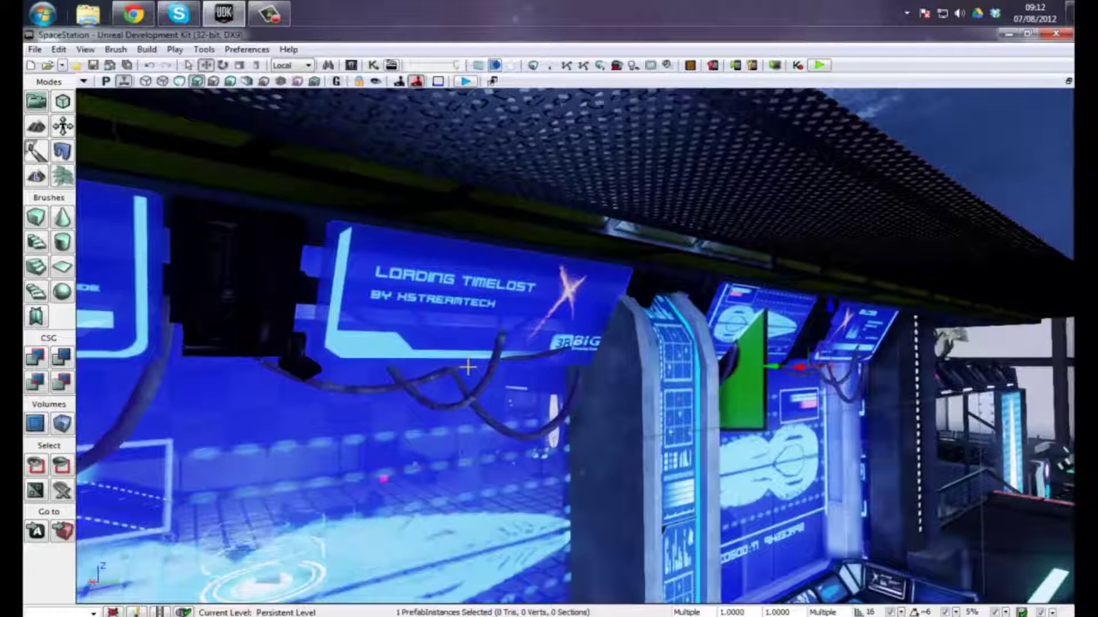
Create a new map from the Night Lighting template.
right_click_drag(530, 493, 543, 473)
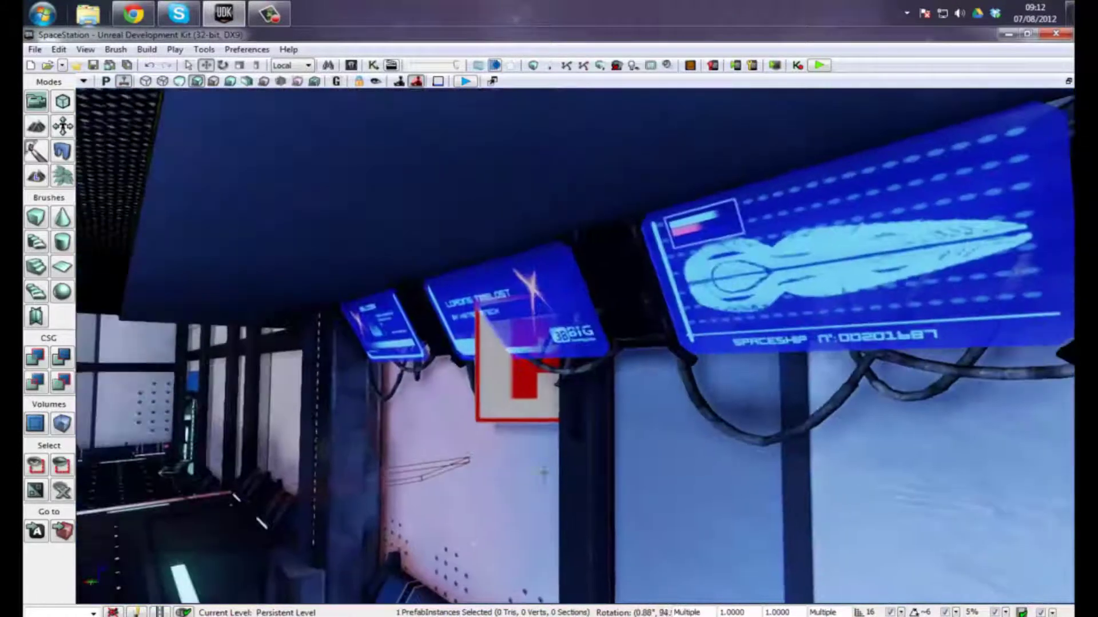
left_click(869, 373)
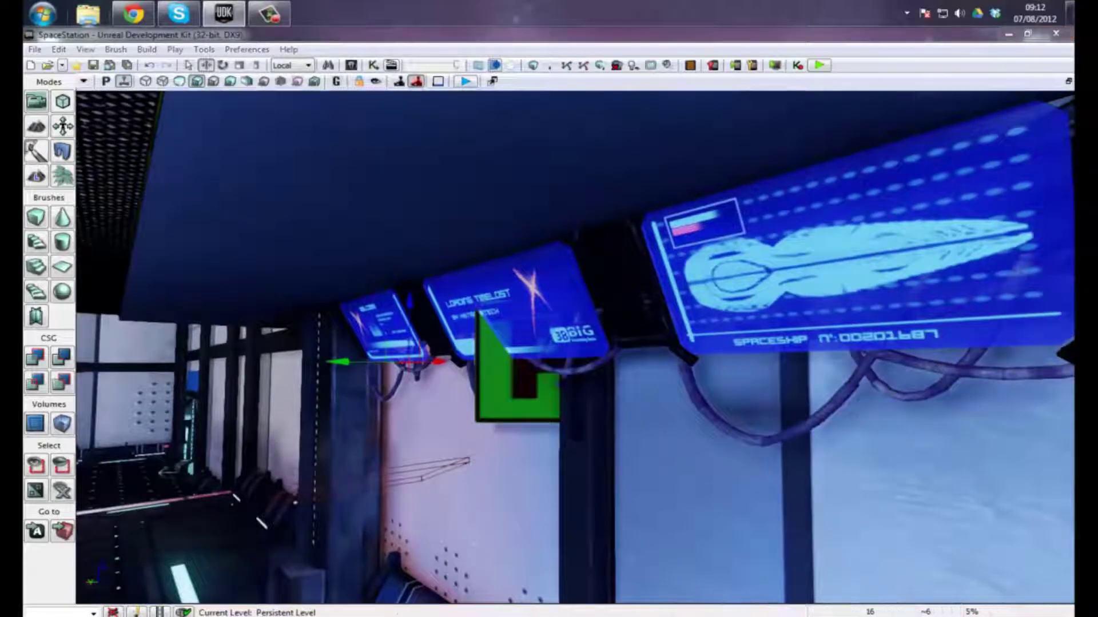
left_click(846, 262)
left_click(34, 50)
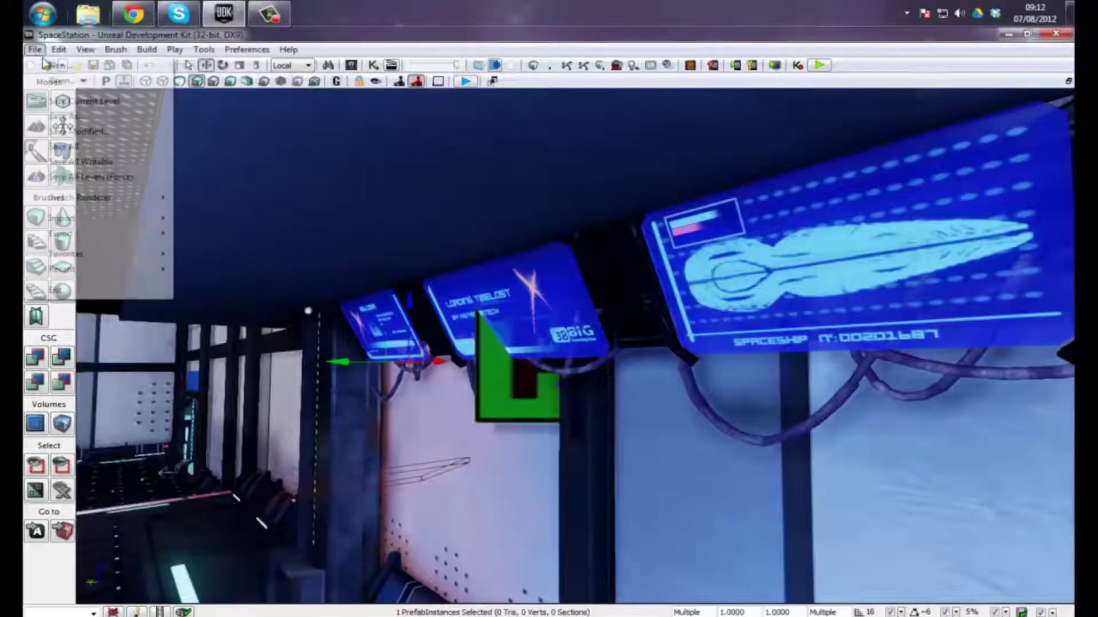
left_click(51, 73)
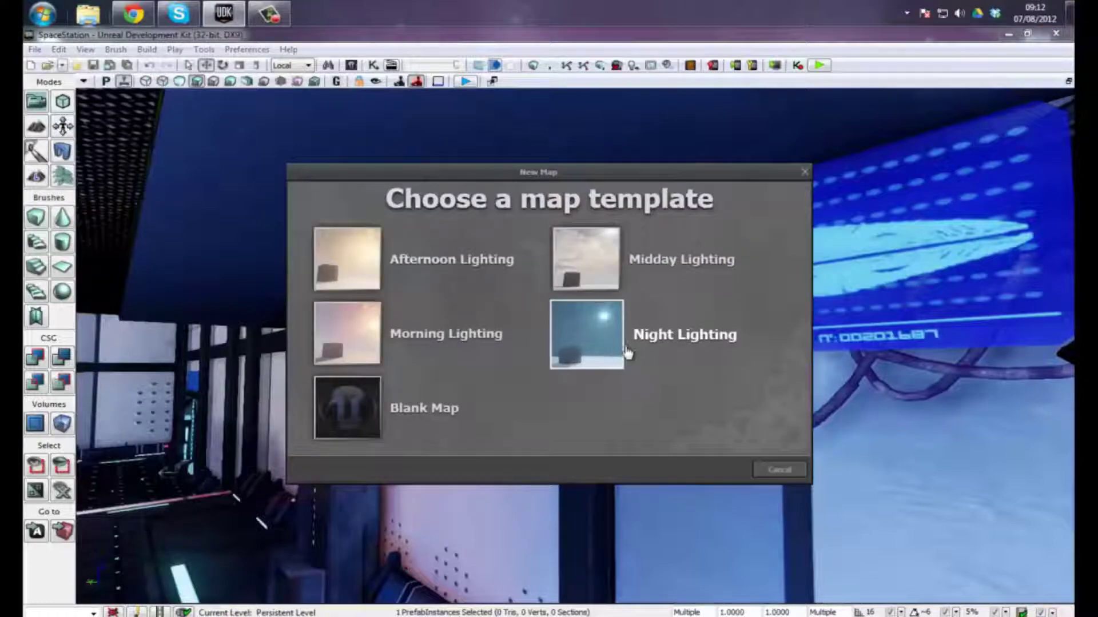
left_click(624, 352)
left_click(527, 491)
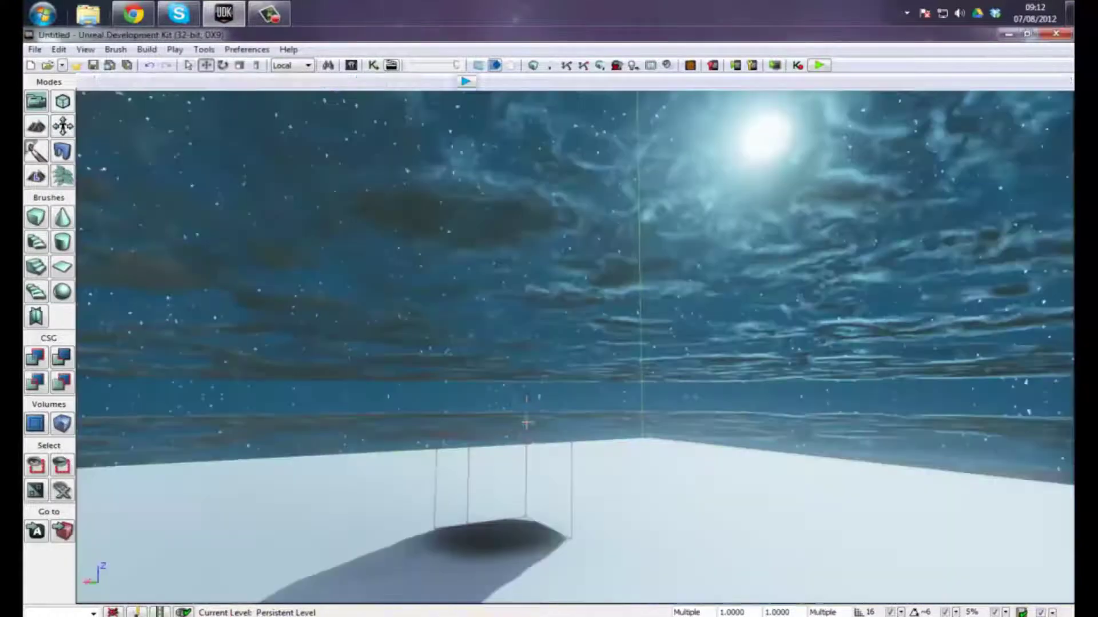
Bring the Content Browser over the new map and place an instance of Prefabcrates on the floor beside the cube.
right_click_drag(531, 388, 206, 440)
key("s")
key("d")
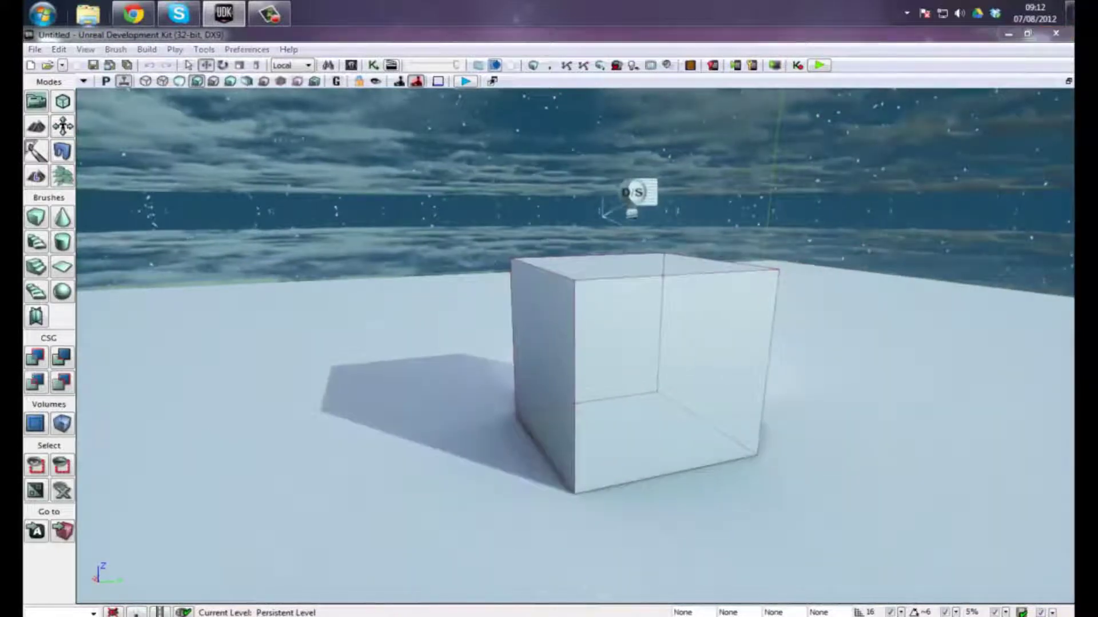
left_click_drag(1097, 120, 898, 124)
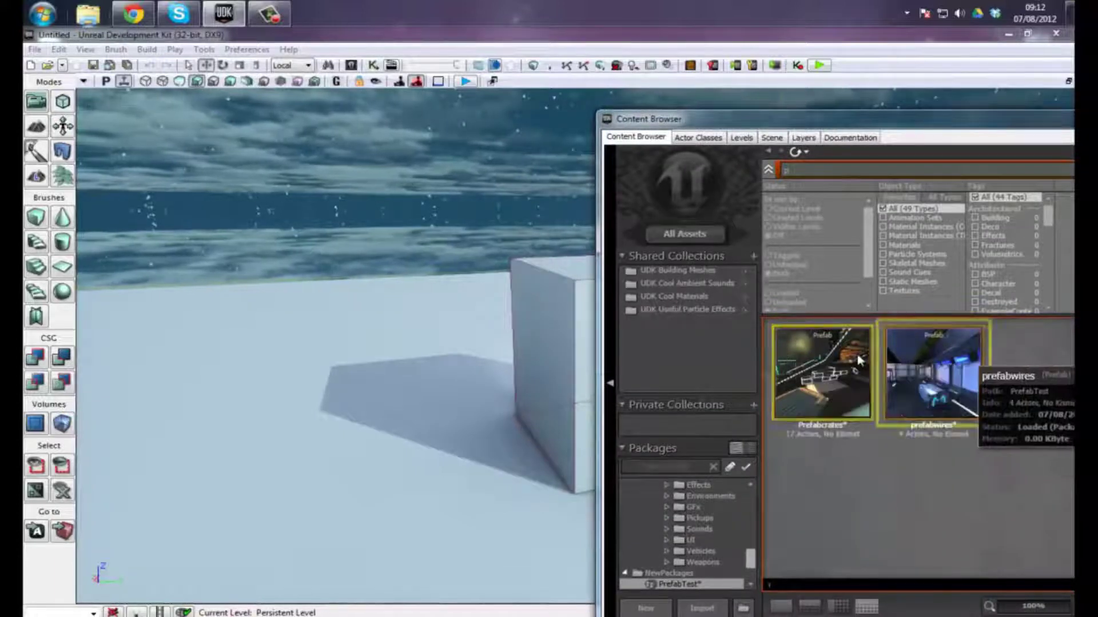
left_click(848, 409)
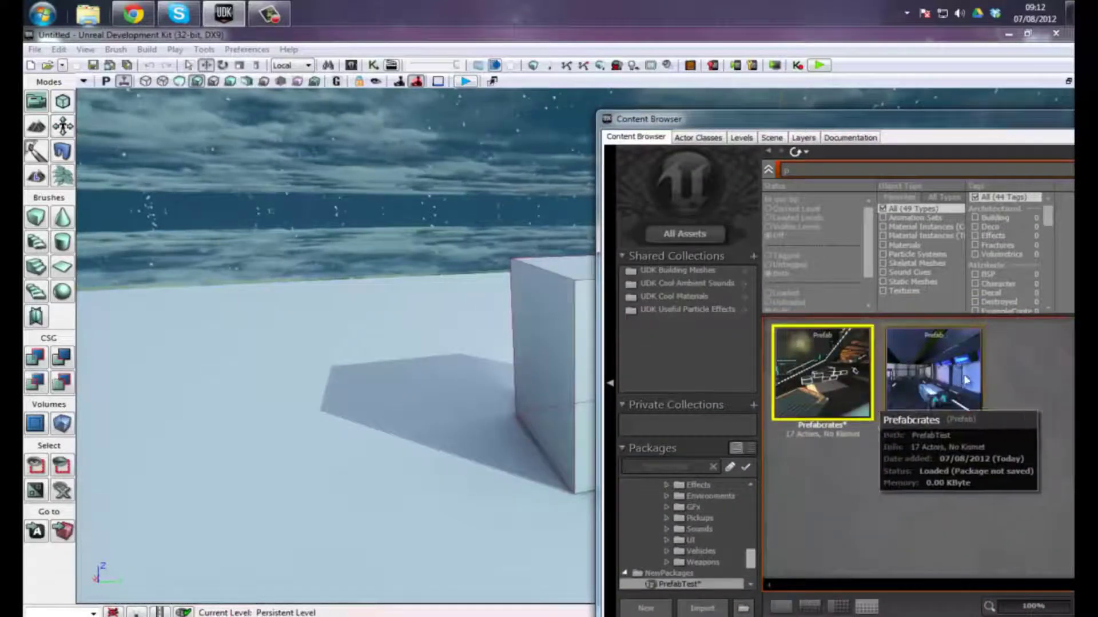
left_click(977, 375)
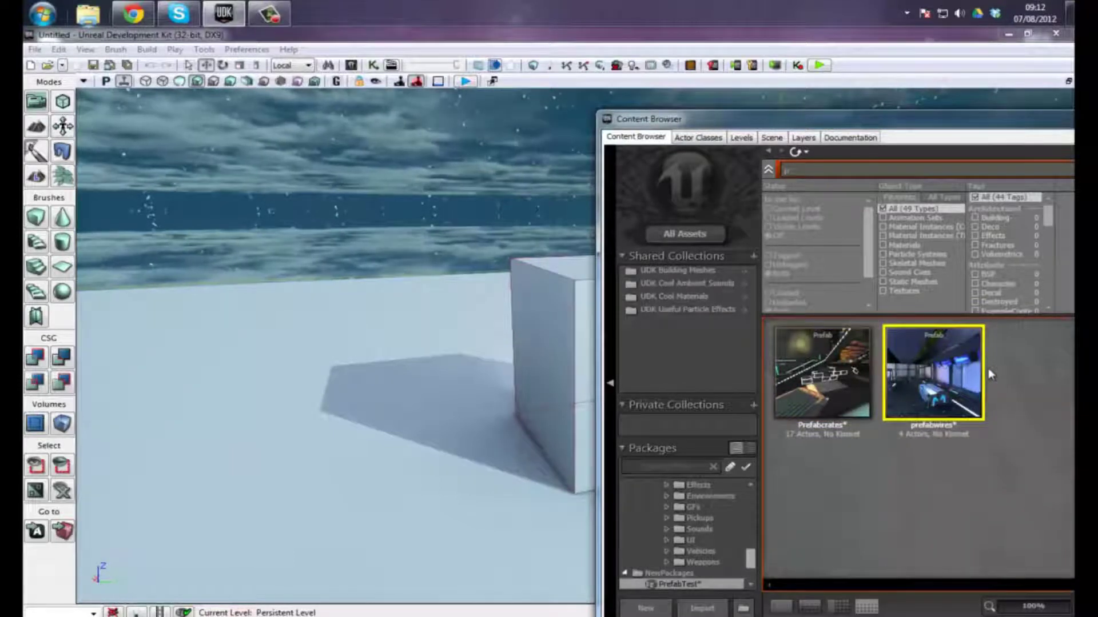
left_click(840, 374)
left_click_drag(637, 385, 230, 490)
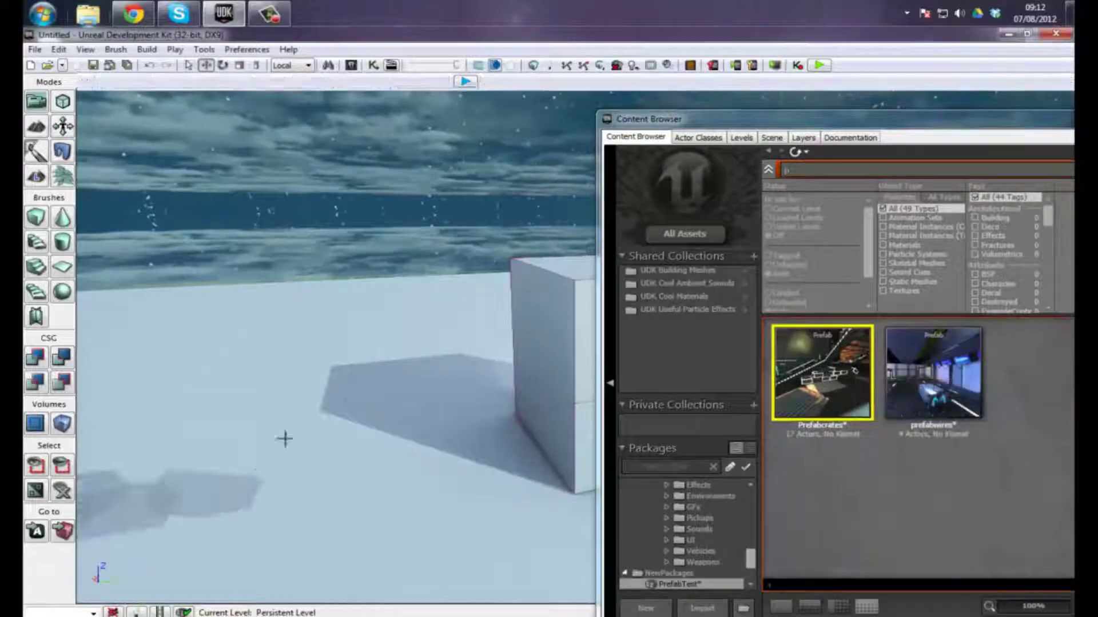
right_click_drag(225, 482, 199, 446)
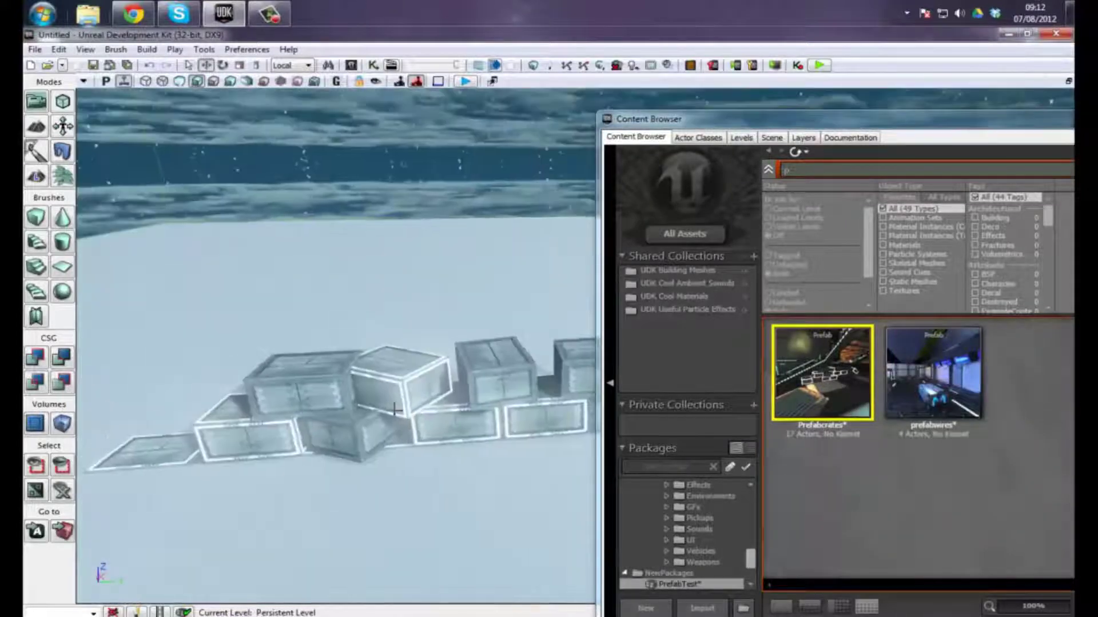
Shift the Content Browser aside to free the viewport and add three more Prefabcrates instances near the first one.
left_click(437, 361)
left_click(897, 127)
left_click_drag(897, 127, 857, 128)
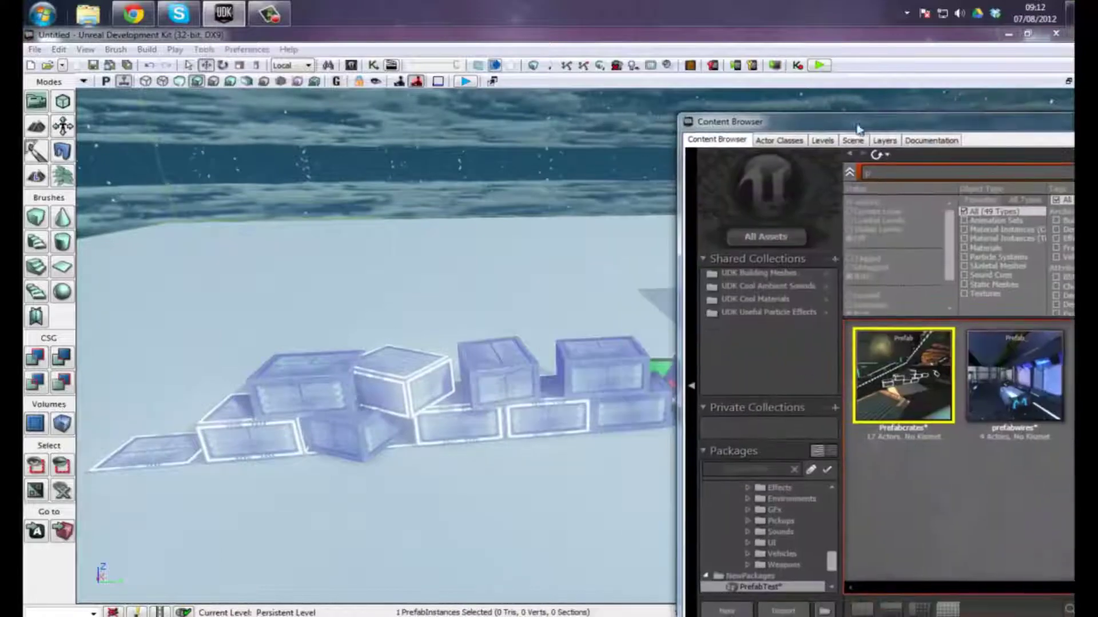
left_click_drag(910, 385, 588, 306)
right_click_drag(440, 346, 355, 384)
left_click_drag(903, 372, 403, 460)
left_click_drag(894, 378, 591, 364)
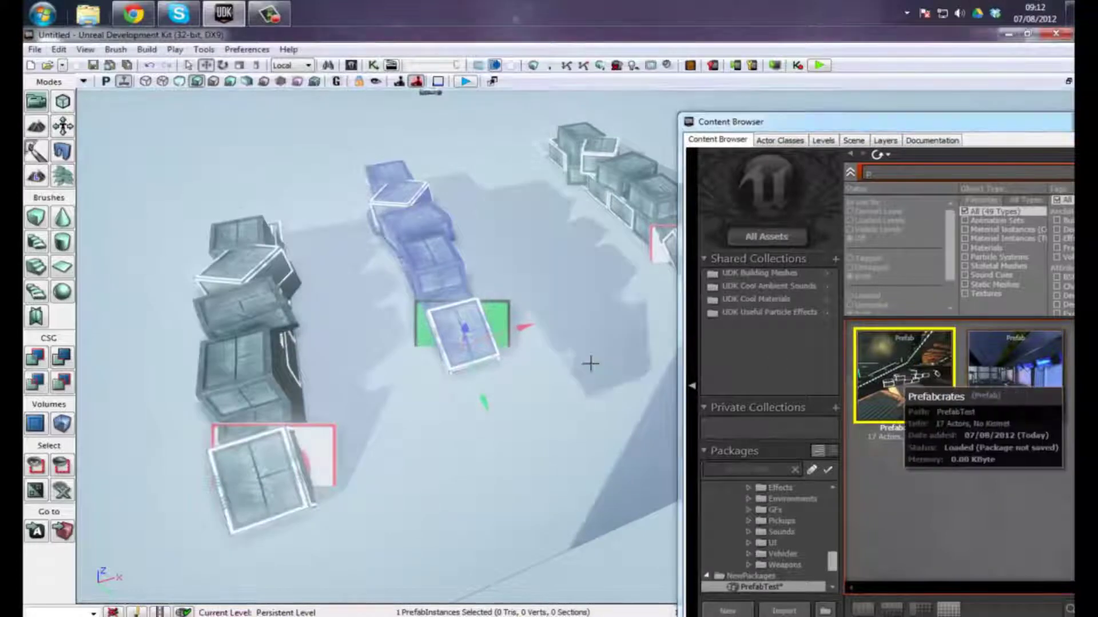
Scatter four further Prefabcrates instances across the floor, including one behind the cube and one at the far end.
right_click_drag(590, 363, 623, 389)
left_click_drag(899, 384, 588, 421)
mouse_move(634, 377)
right_mouse_down()
mouse_move(617, 372)
mouse_move(634, 378)
right_mouse_up()
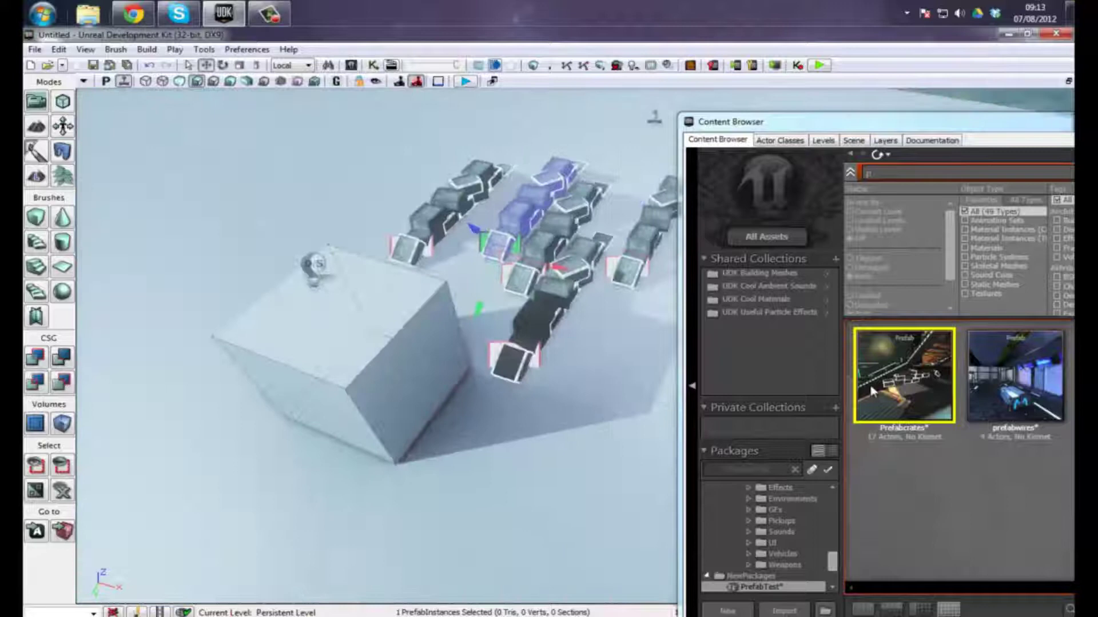
left_click_drag(894, 391, 526, 431)
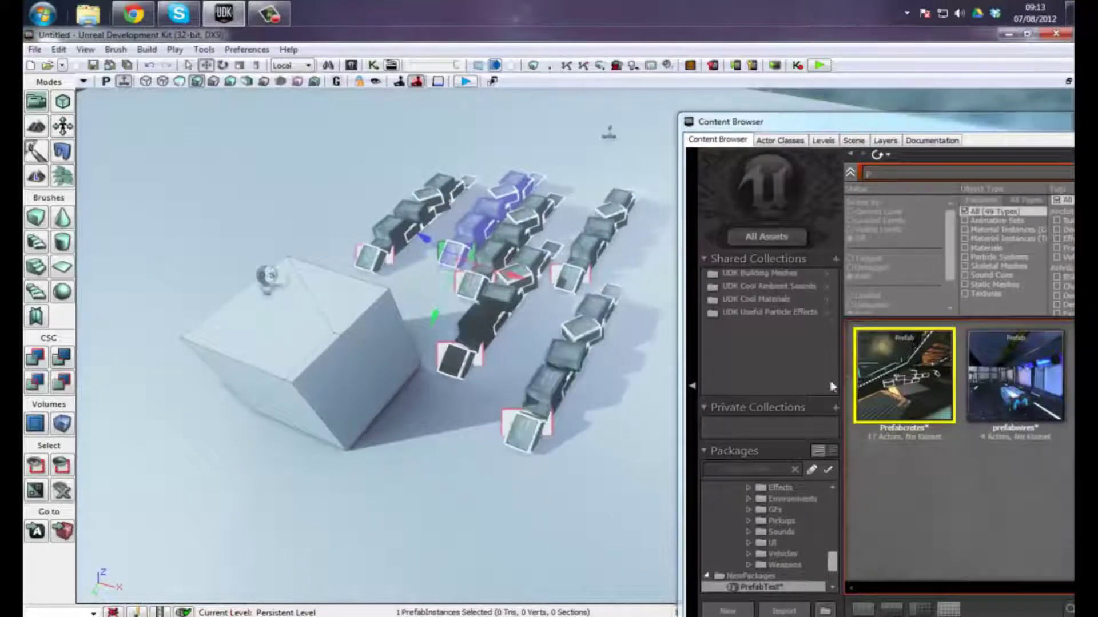
left_click_drag(901, 379, 204, 317)
left_click_drag(876, 393, 552, 153)
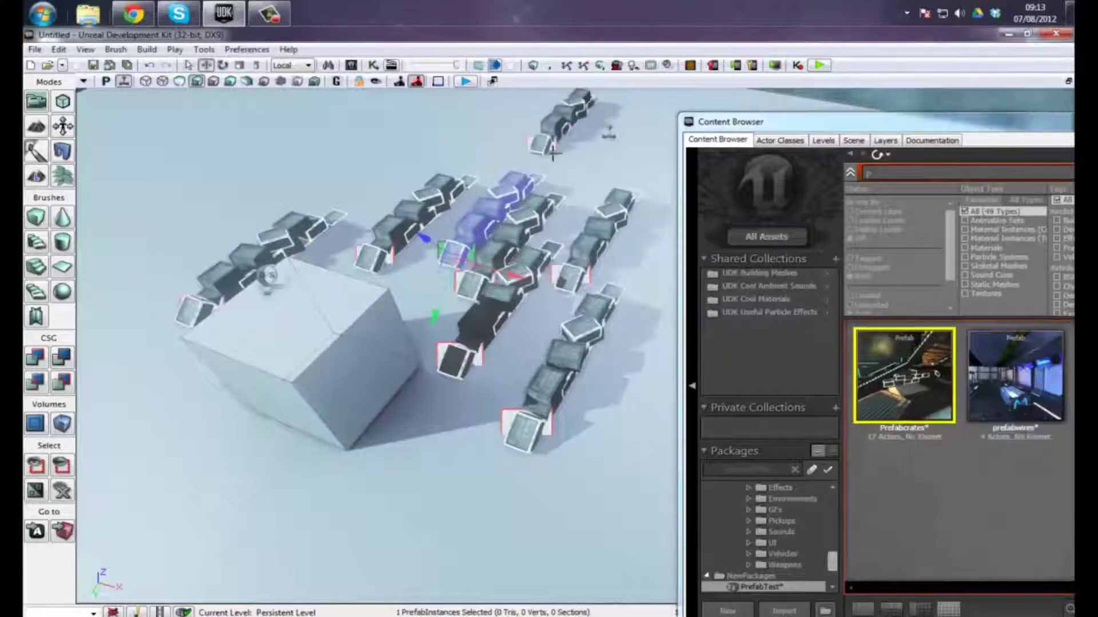
Rotate the farthest crate prefab and two of the crate prefabs in the middle cluster to different angles.
left_click(226, 66)
right_click_drag(666, 179, 444, 204)
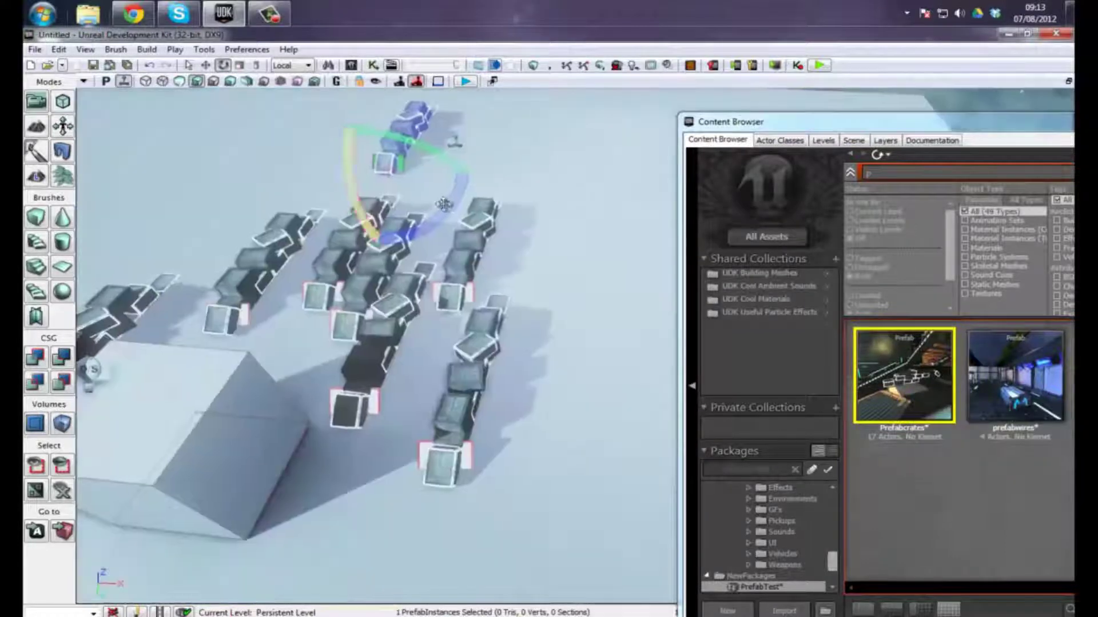
left_click_drag(348, 292, 509, 231)
left_click(470, 228)
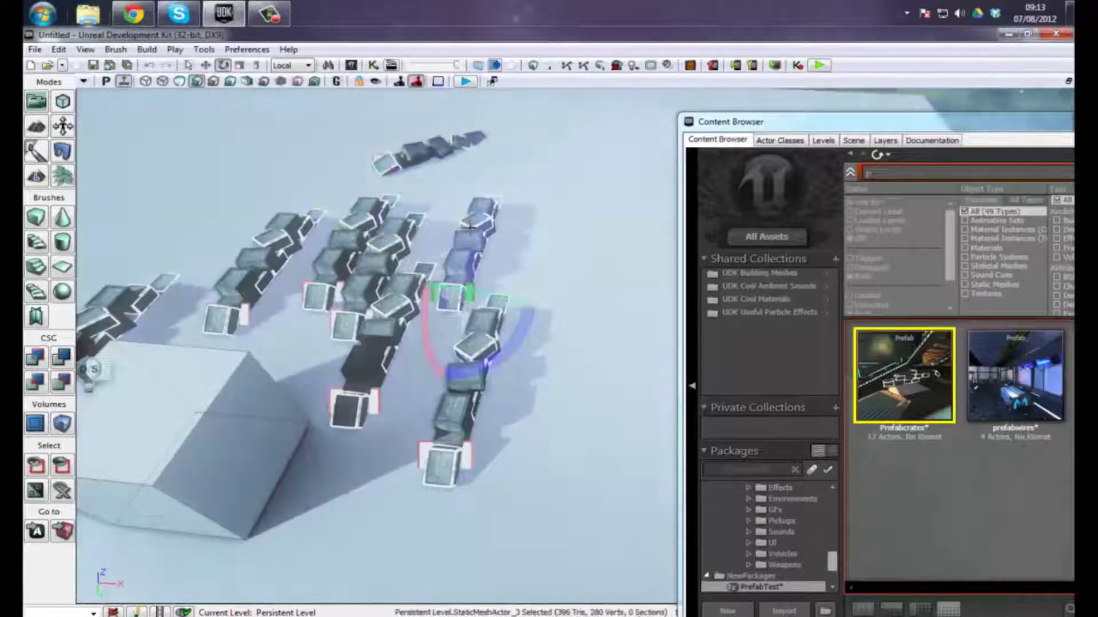
mouse_move(526, 336)
left_mouse_down()
mouse_move(423, 315)
mouse_move(411, 387)
mouse_move(208, 160)
left_mouse_up()
left_click_drag(72, 86, 395, 448)
left_click_drag(1074, 601, 934, 605)
left_click_drag(993, 85, 886, 88)
left_click_drag(891, 127, 891, 127)
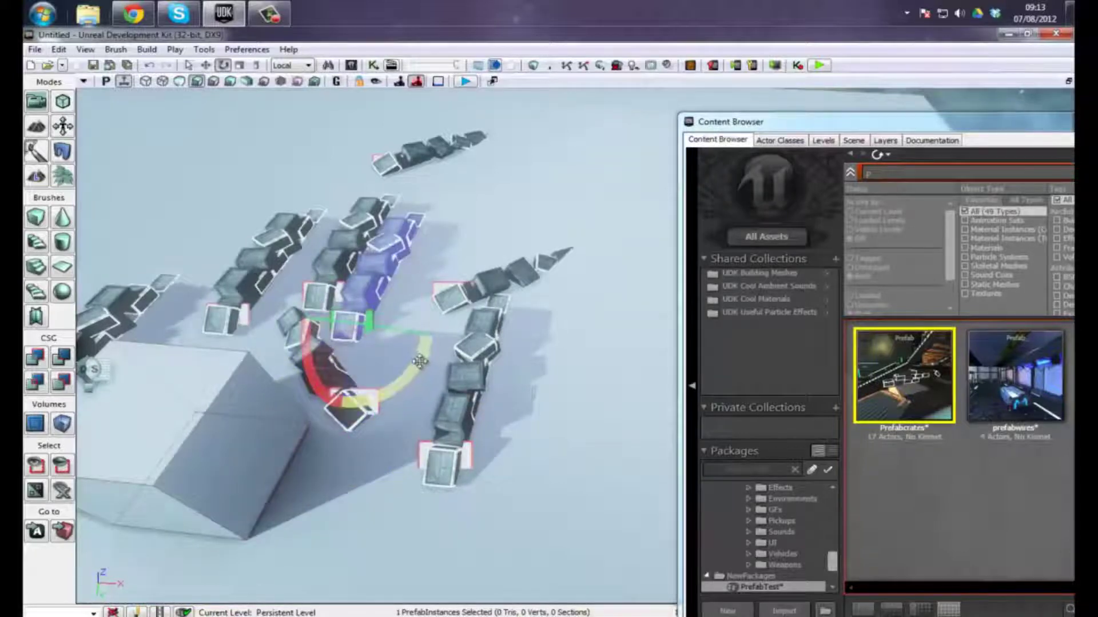
Rotate the two remaining central crate prefabs and the one just behind the cube so the rows point in varied directions.
left_click_drag(420, 362, 378, 449)
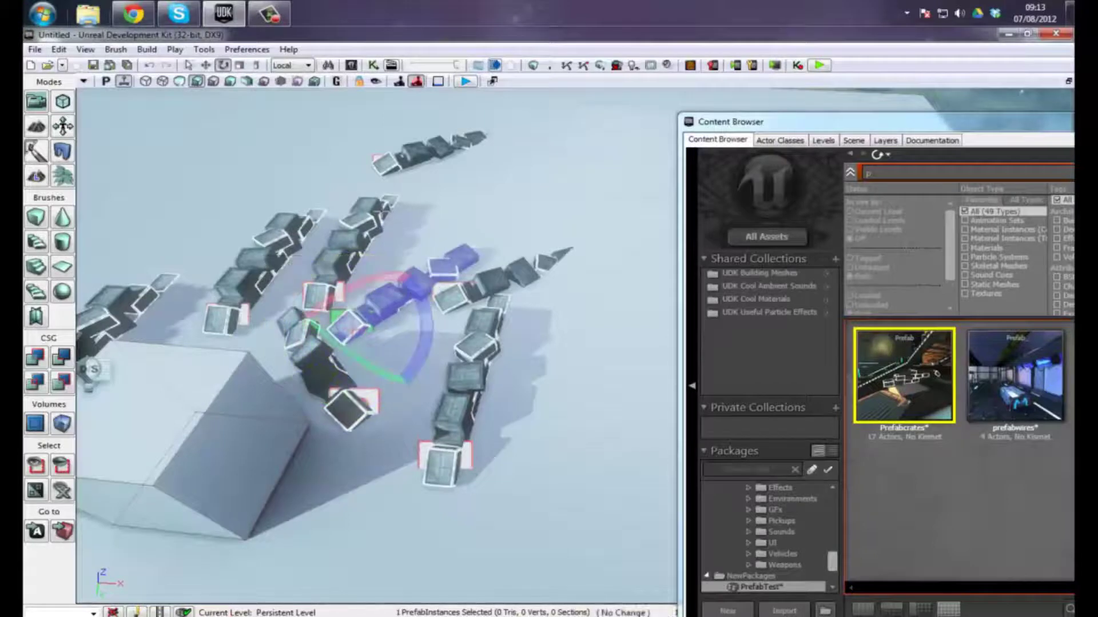
left_click_drag(374, 362, 359, 384)
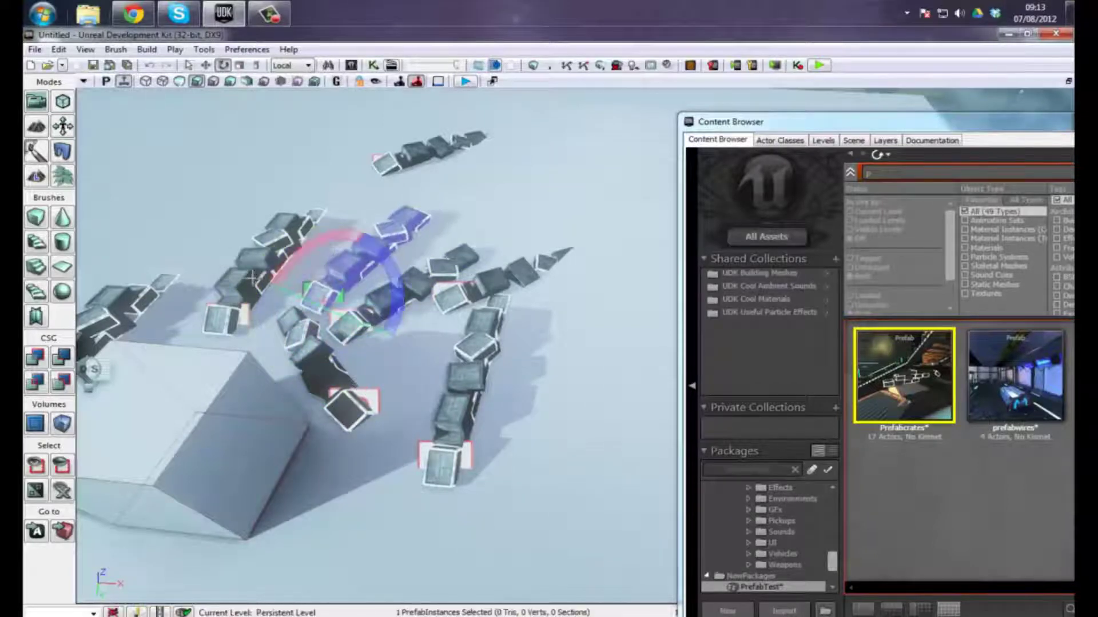
left_click(252, 277)
left_click_drag(290, 359, 421, 382)
left_click(462, 377)
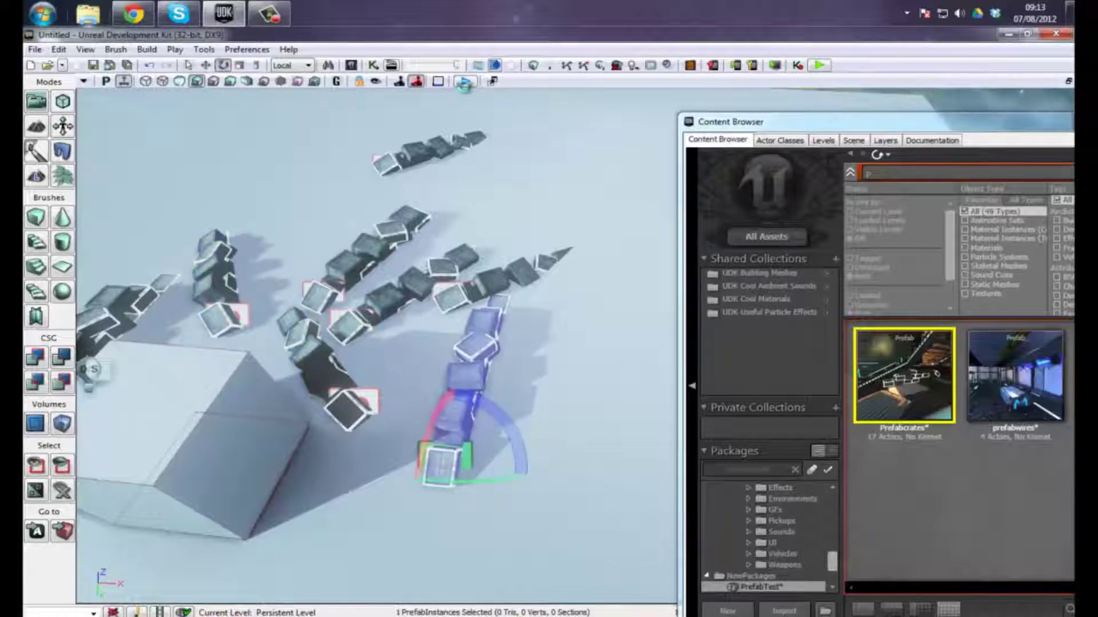
Playtest the map in the viewport, walk among the placed crates, and end the play session.
left_click(465, 82)
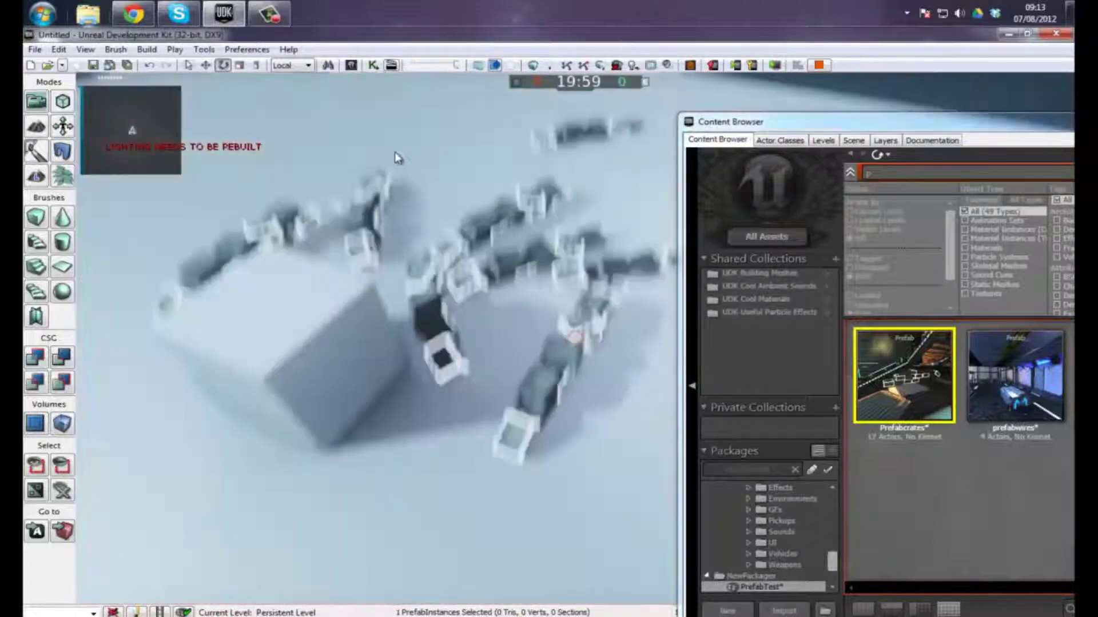
key("w")
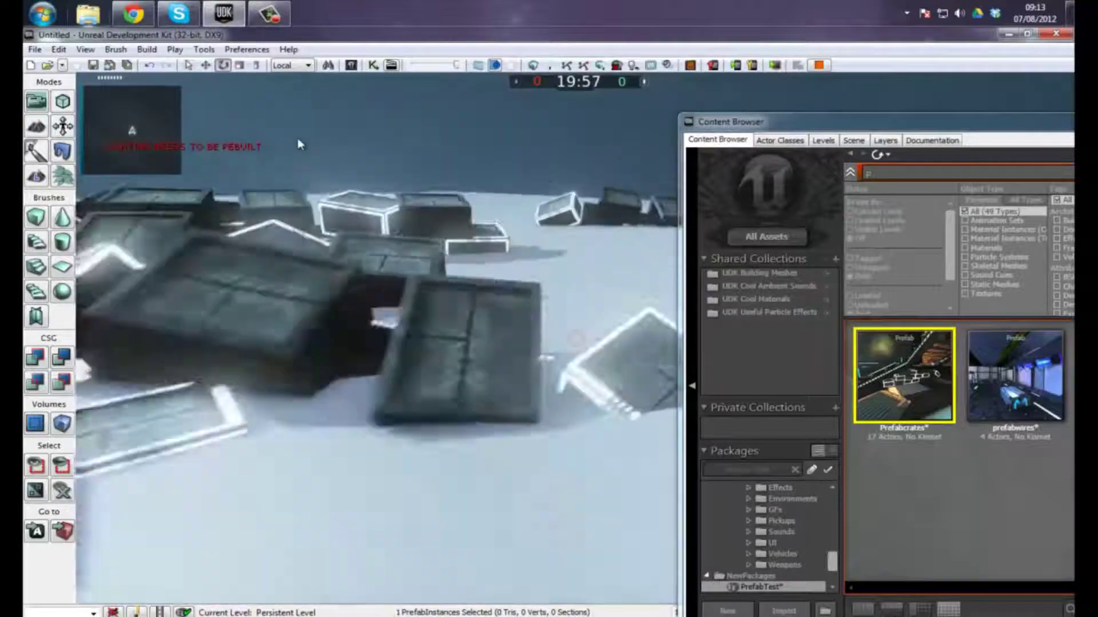
key("w")
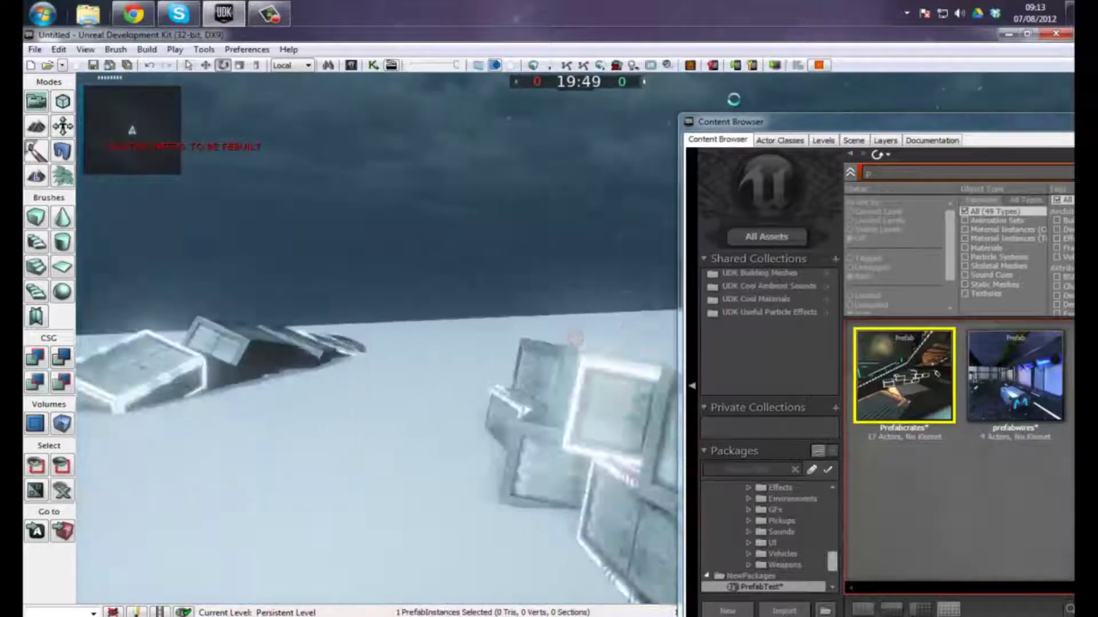
key("Escape")
Place an instance of prefabwires beside the cube and close the Content Browser.
left_click(970, 384)
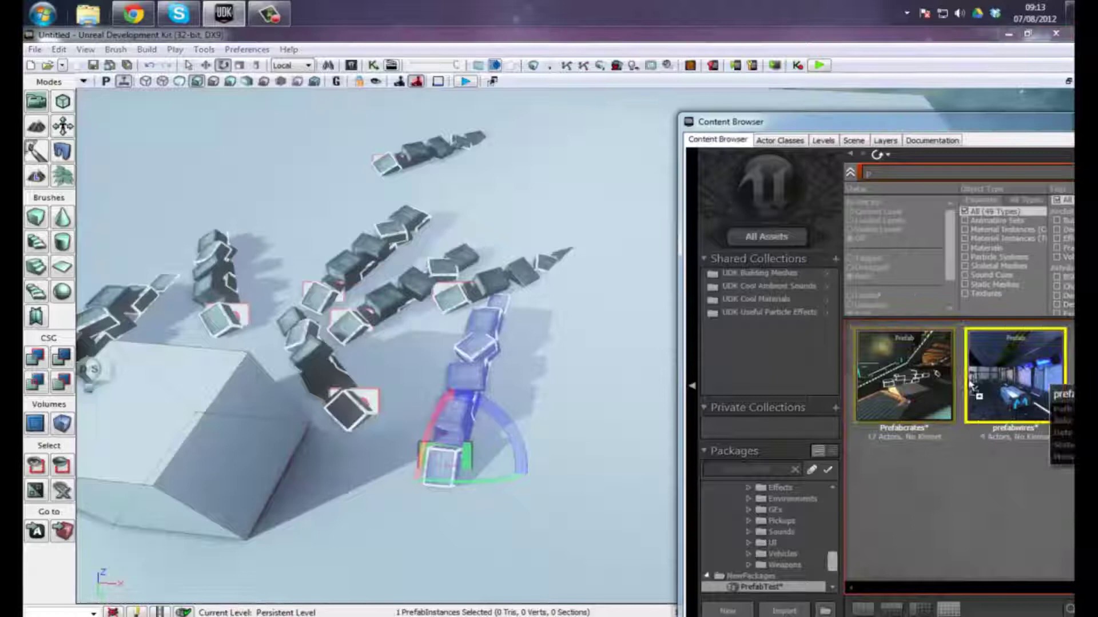
left_click_drag(972, 384, 223, 451)
middle_click_drag(223, 451, 517, 423)
left_click(529, 423)
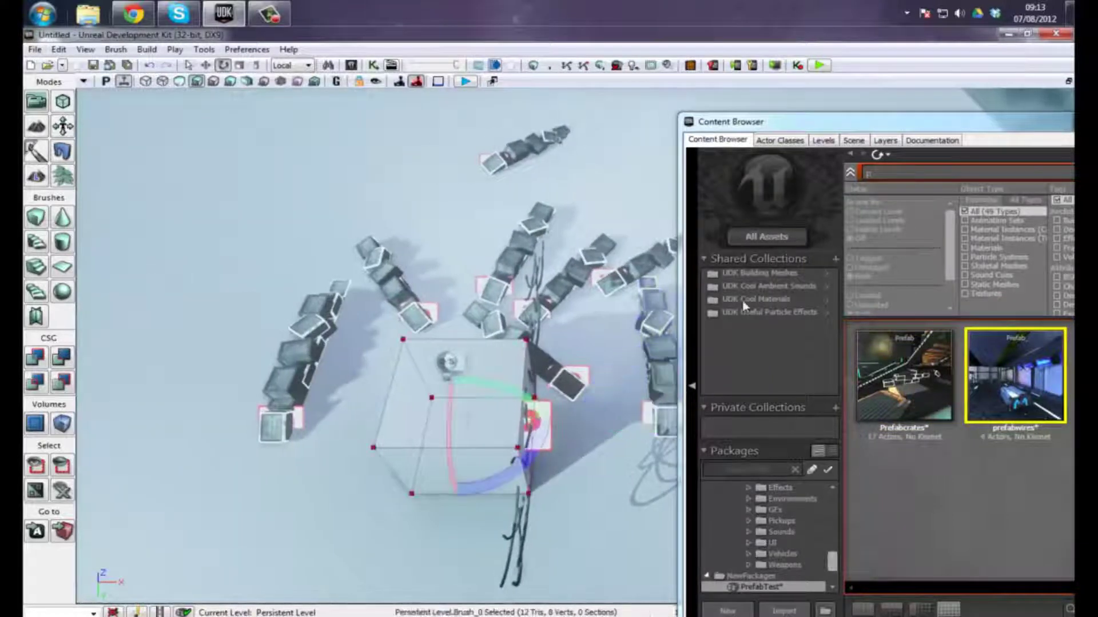
left_click(1073, 118)
Scale the wires prefab down uniformly to 0.3474 and move it onto the upper edge of the cube's side face.
right_click_drag(429, 415, 153, 380)
left_click_drag(152, 381, 152, 381)
left_click(673, 478)
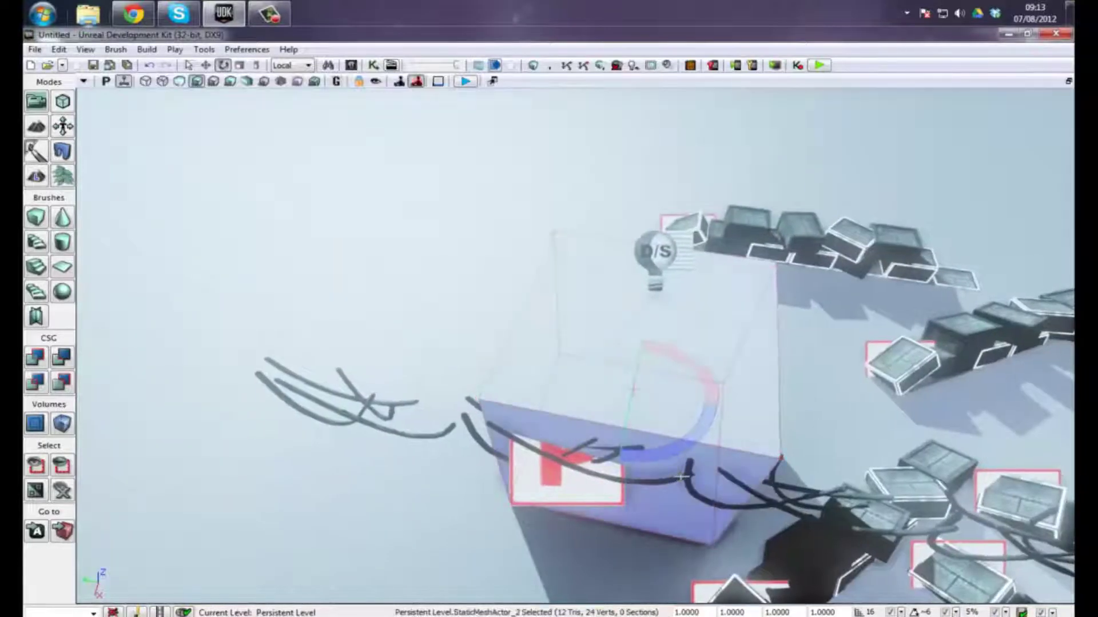
left_click(673, 478)
left_click(242, 66)
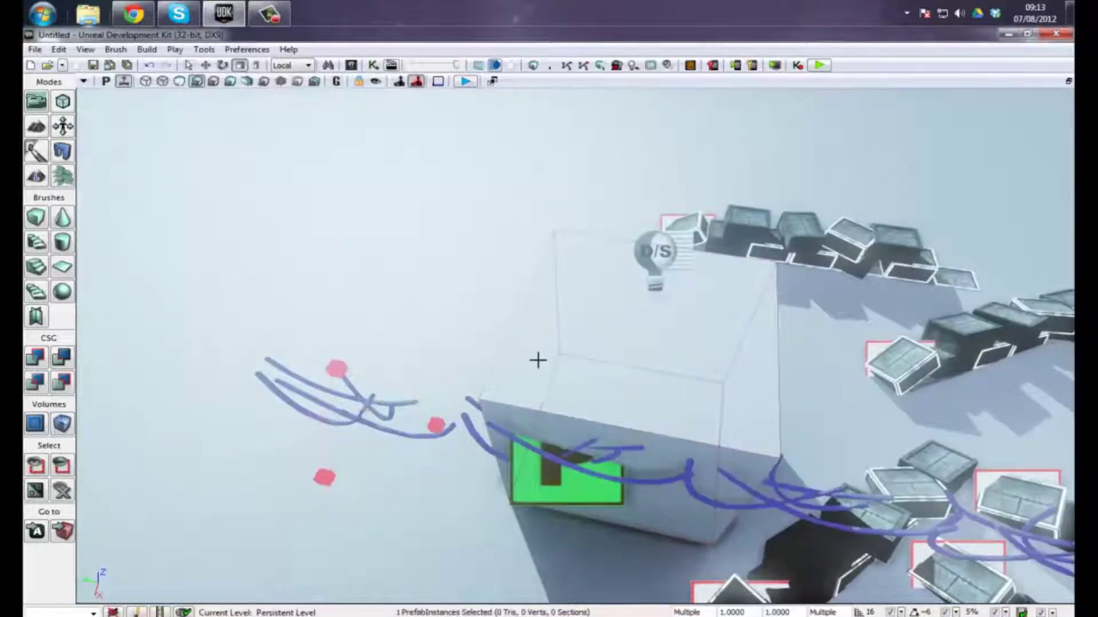
left_click_drag(336, 372, 289, 210)
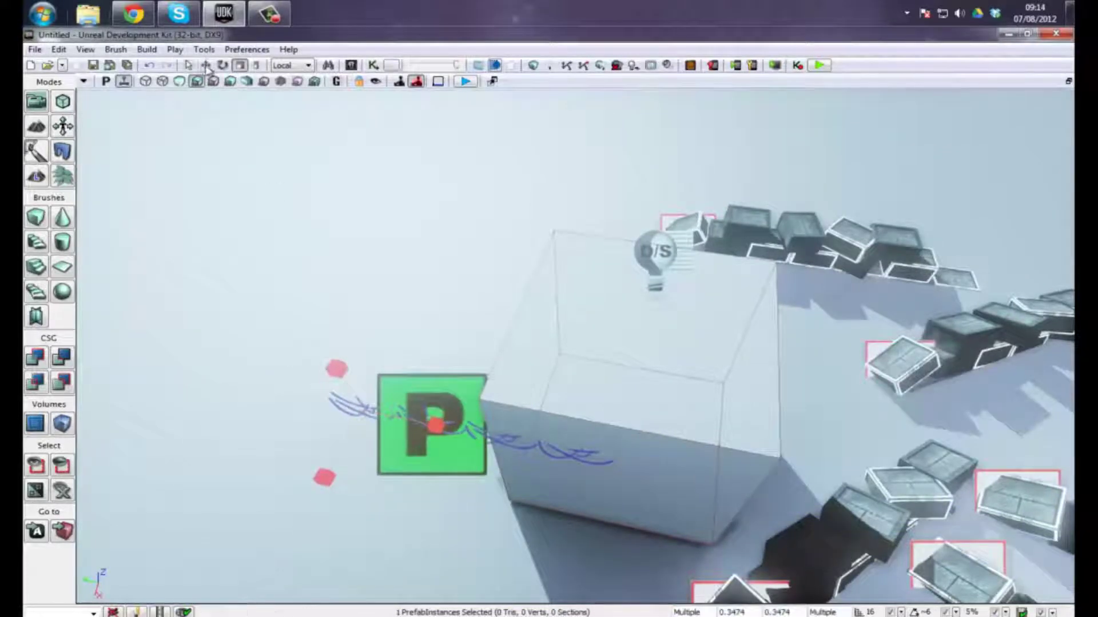
left_click_drag(529, 447, 497, 376)
right_click_drag(471, 475, 595, 161)
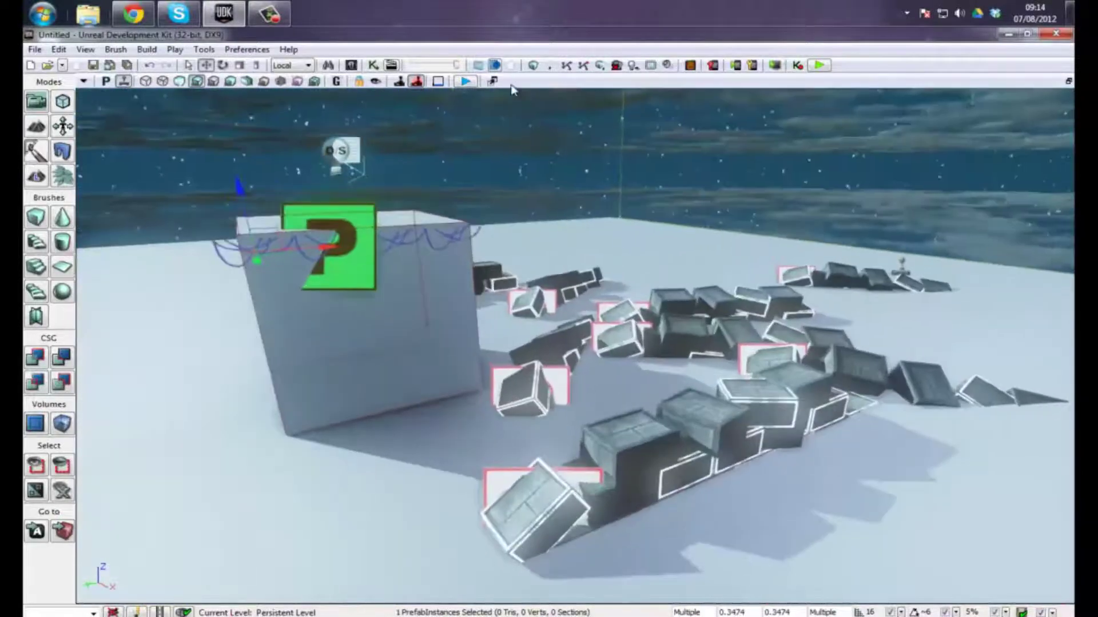
Build the map's lighting at Preview quality with Lightmass and dismiss the map check report.
left_click(550, 68)
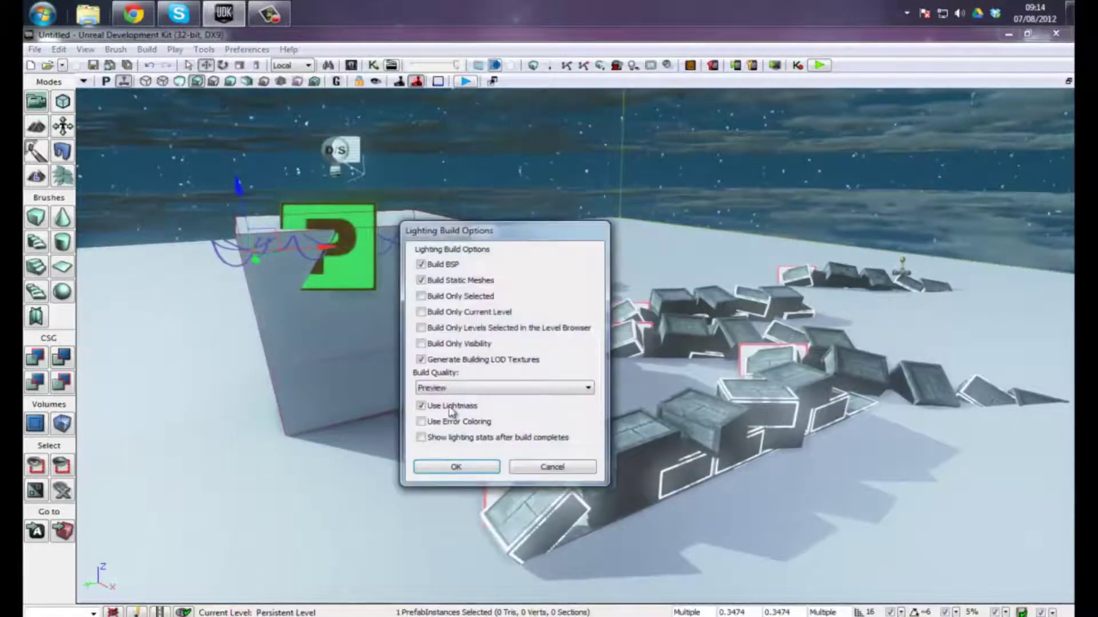
left_click(456, 467)
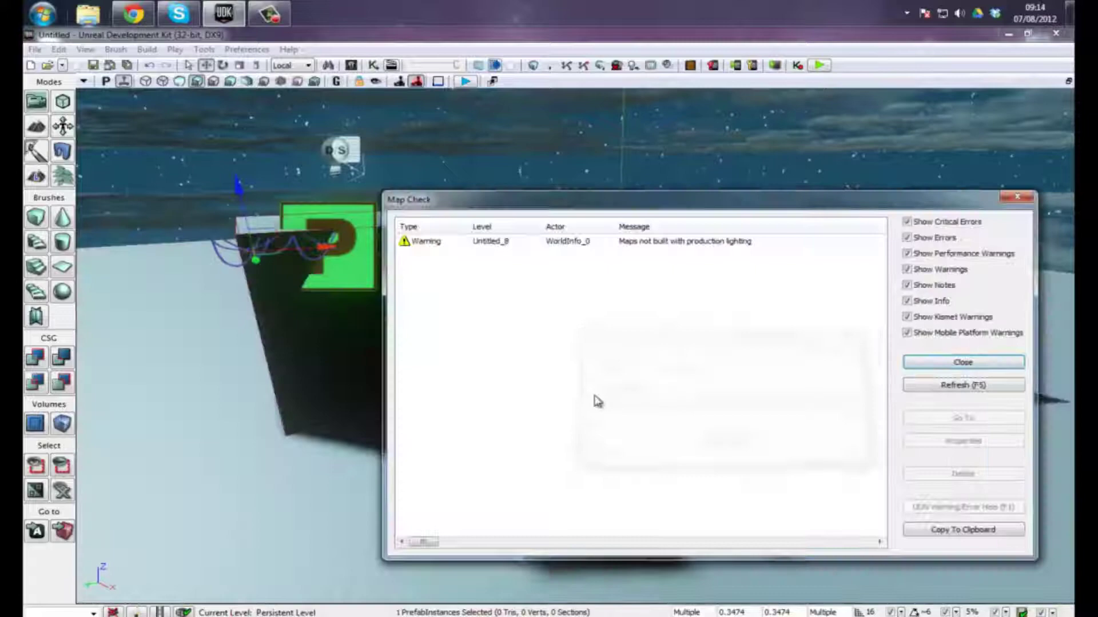
left_click(922, 368)
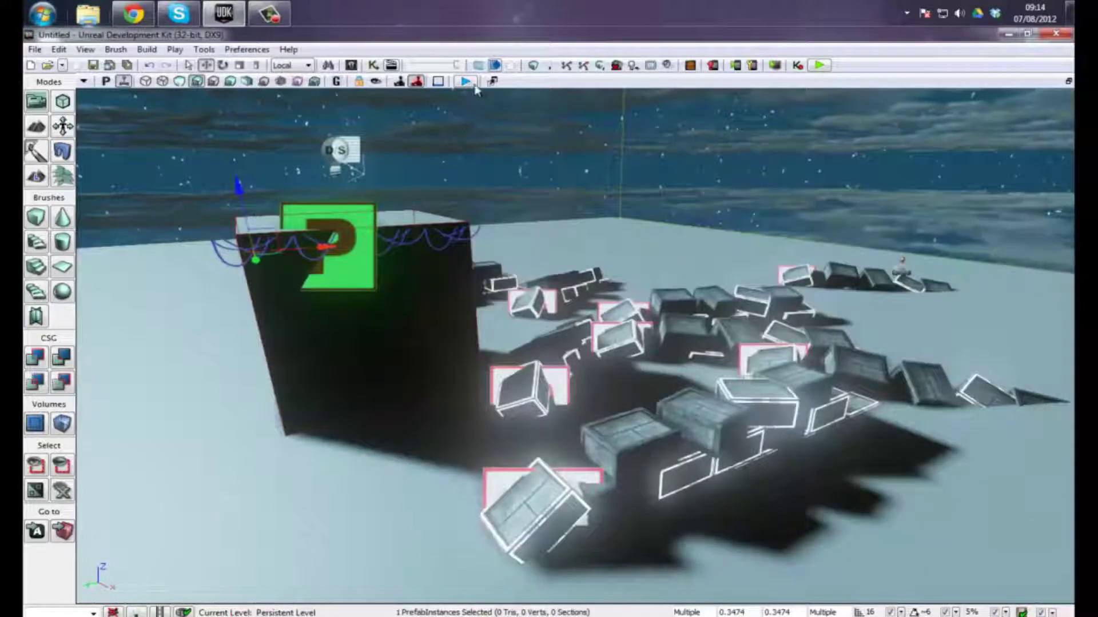
Playtest the relit map in the viewport, crossing the crates to the cube and looking up at its wires and the night sky.
left_click(468, 82)
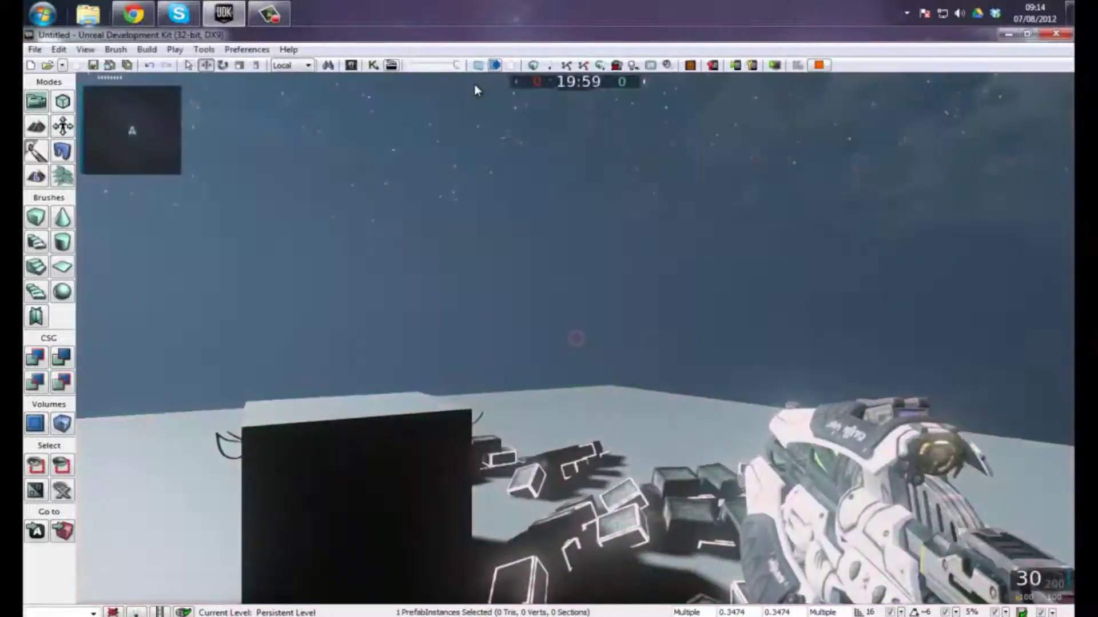
key("w")
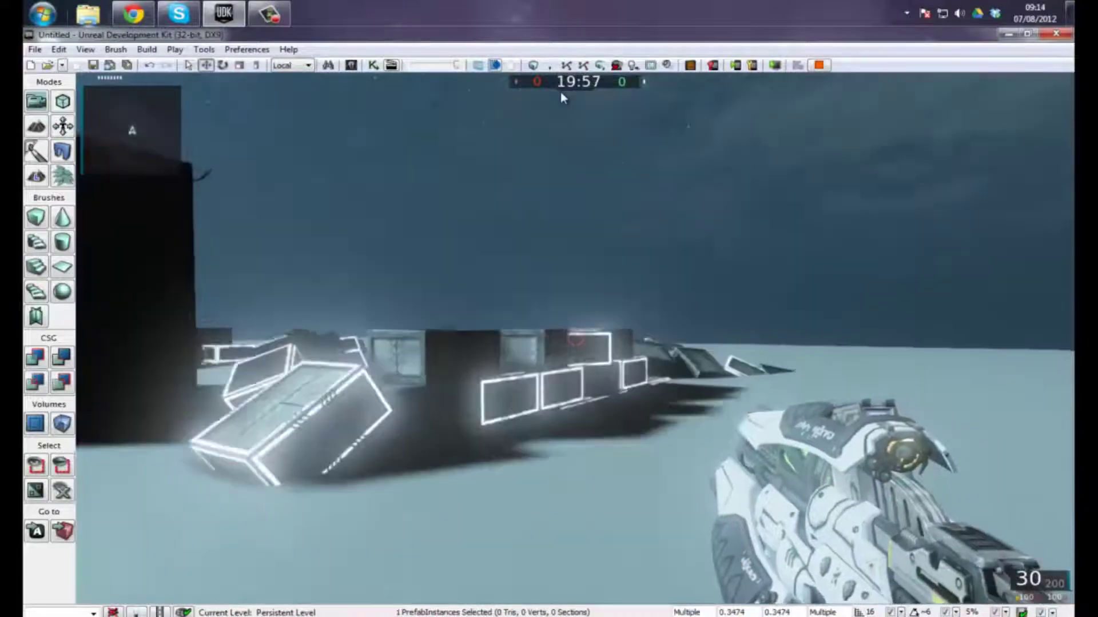
key("w")
key("space")
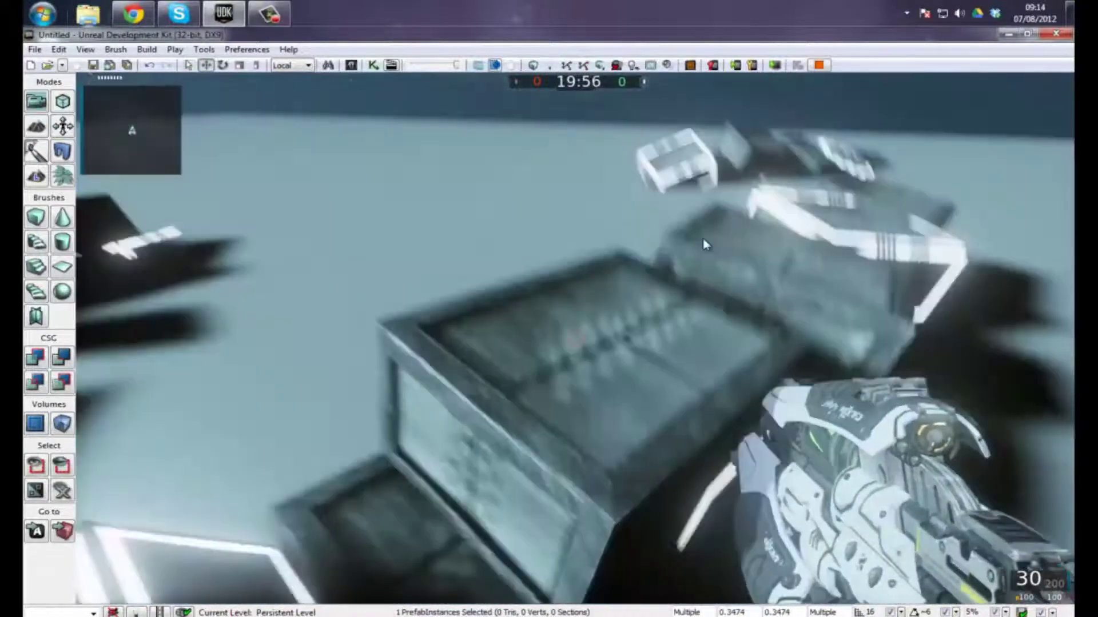
key("w")
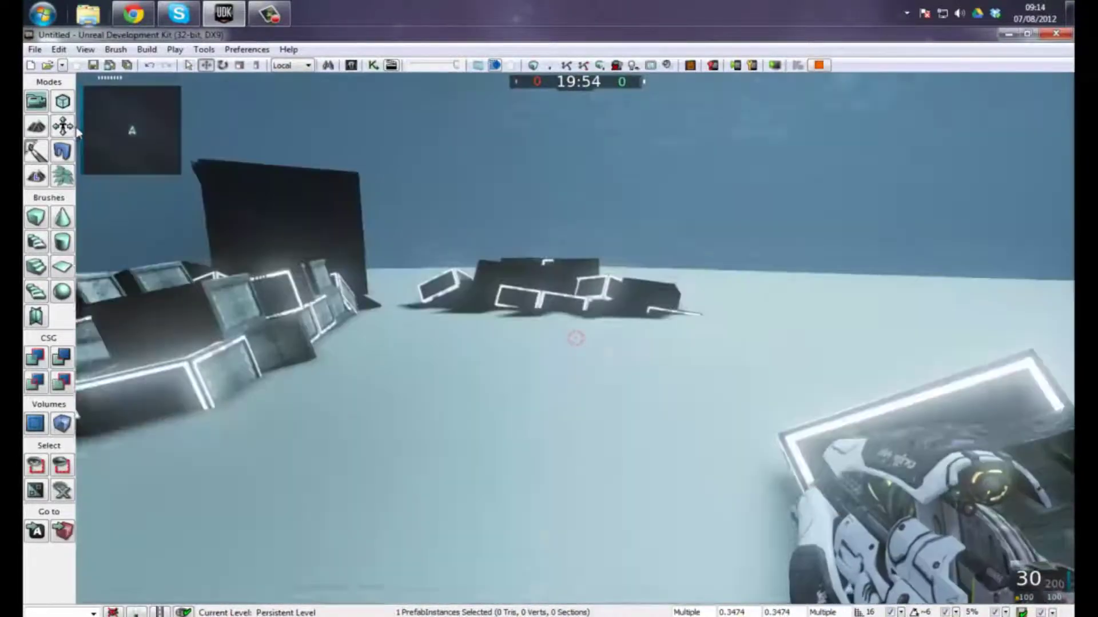
key("w")
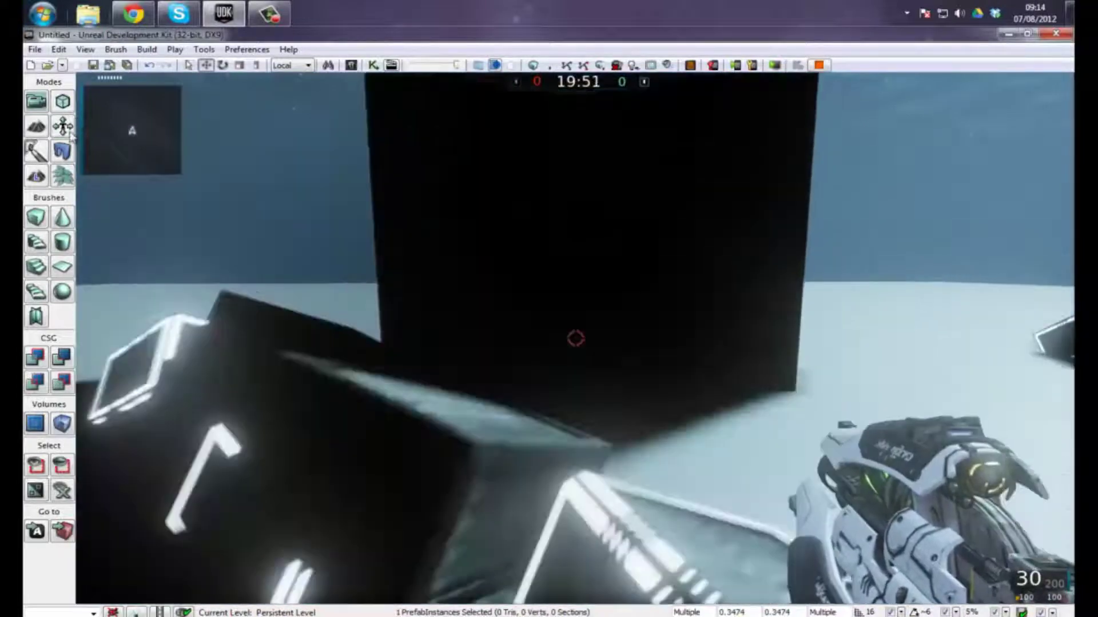
key("w")
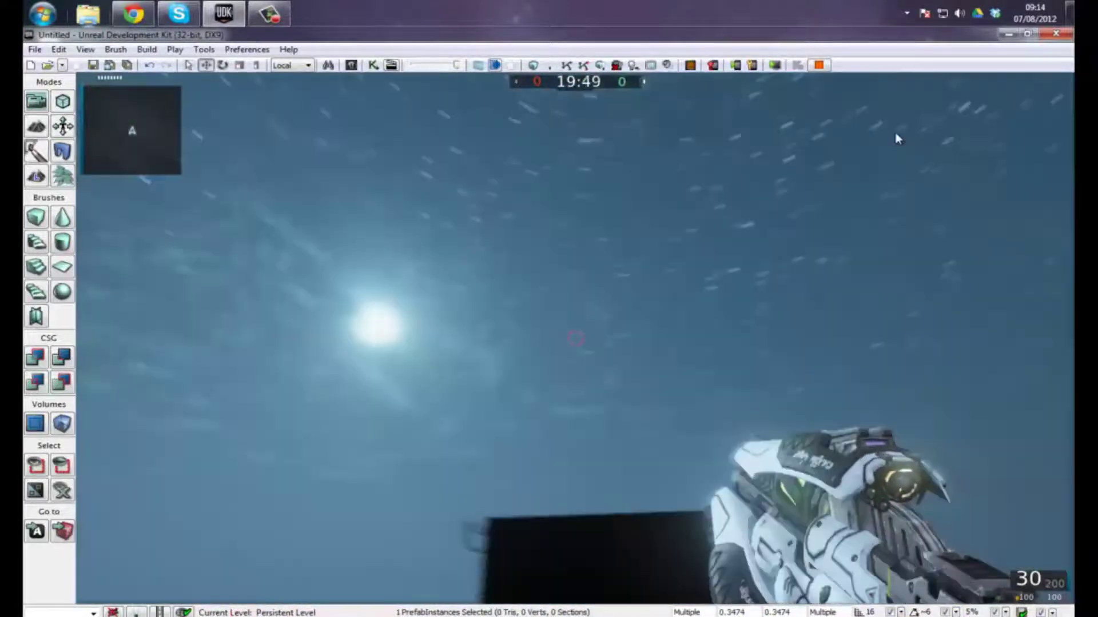
key("a")
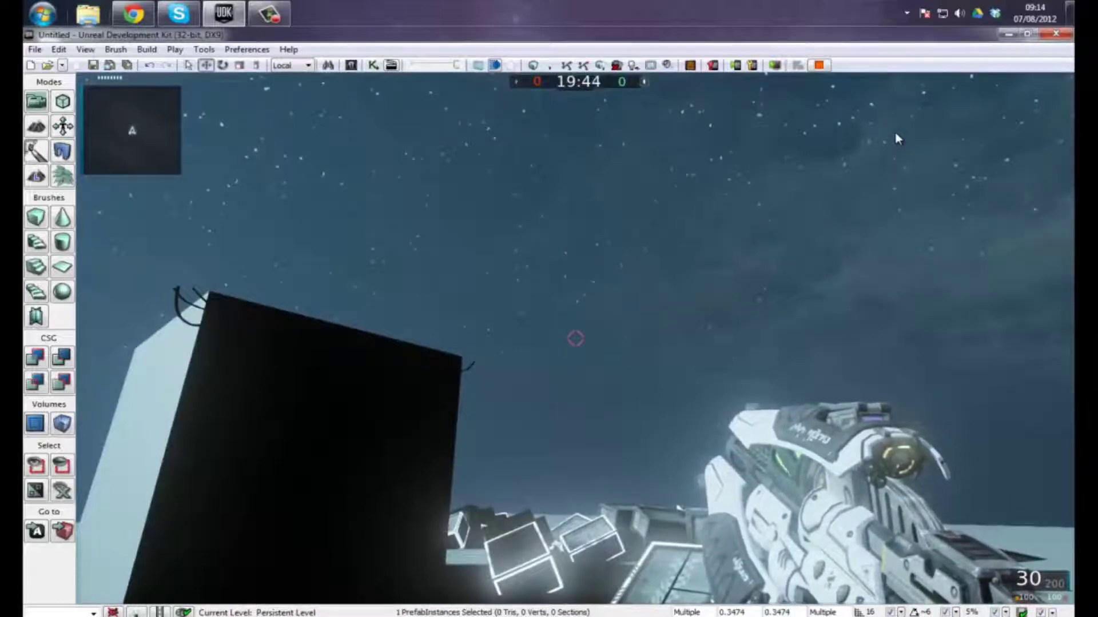
Walk and jump over the glowing crate piles and circle around them to examine their lighting and shadows from several sides.
key("w")
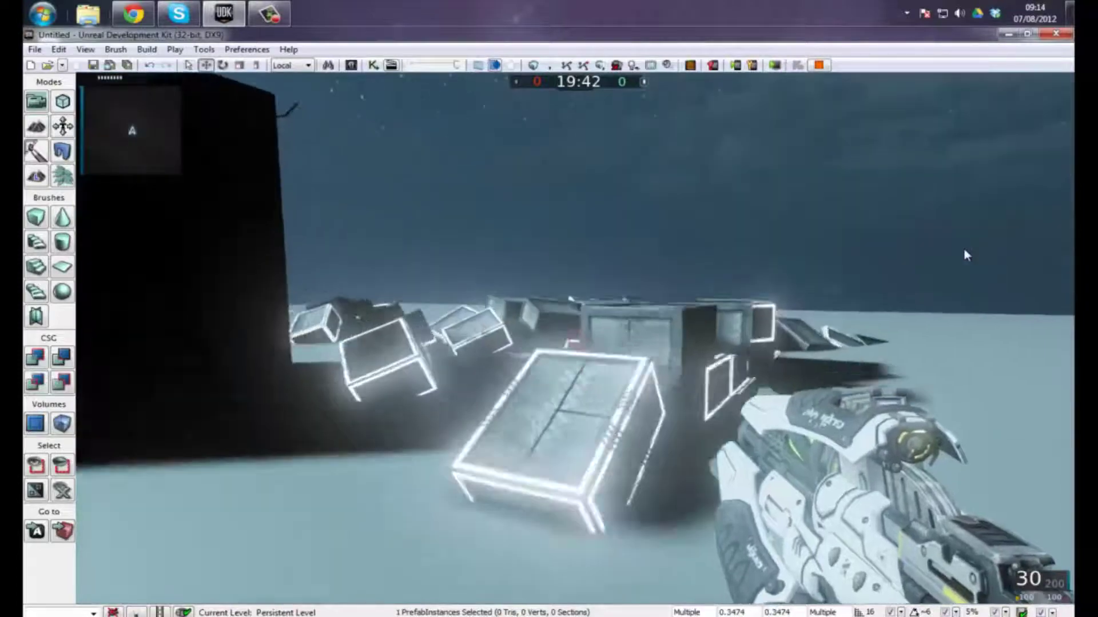
key("w")
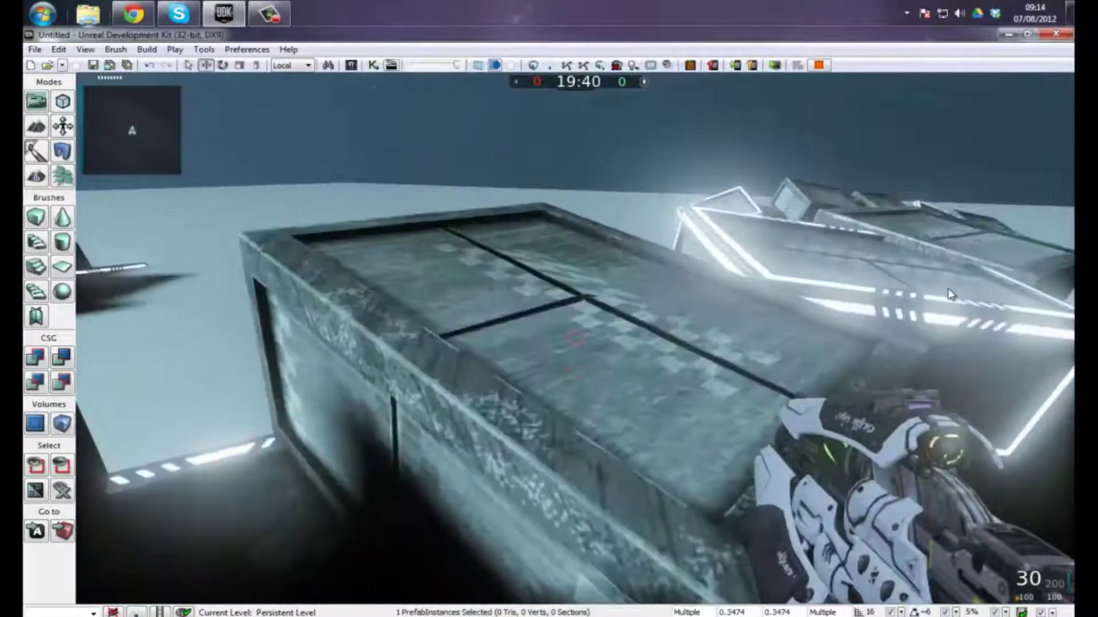
key("w")
key("space")
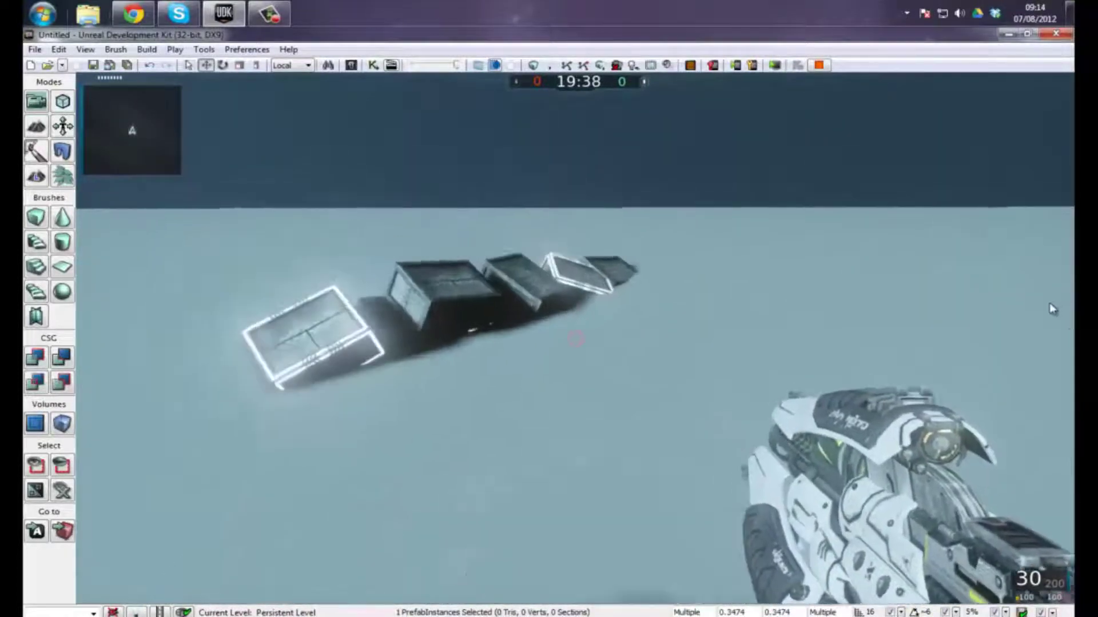
key("w")
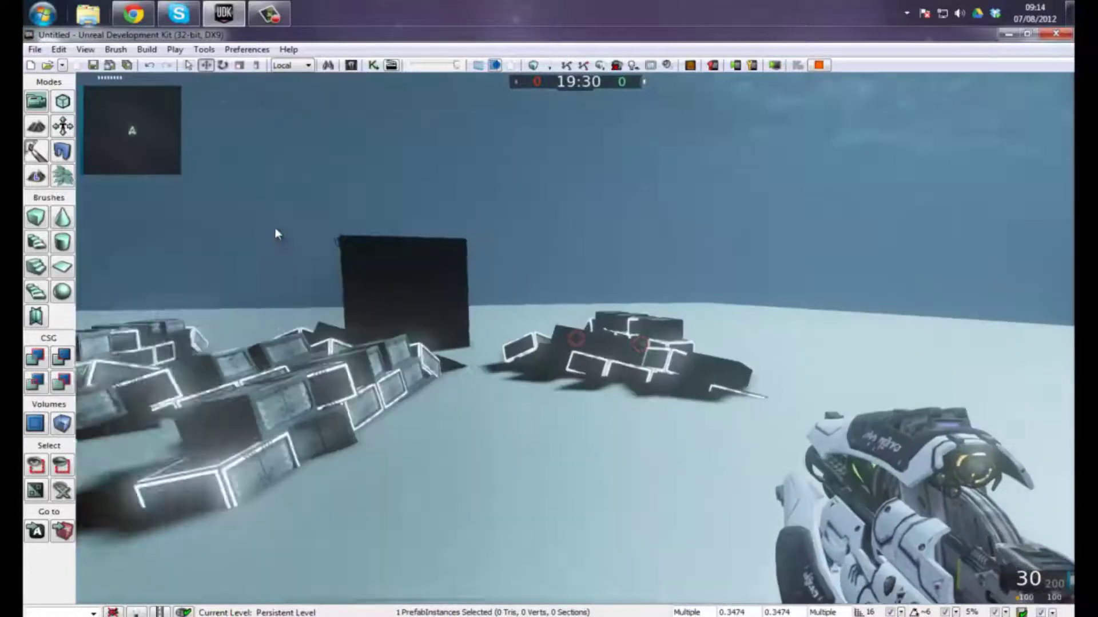
key("w")
key("w")
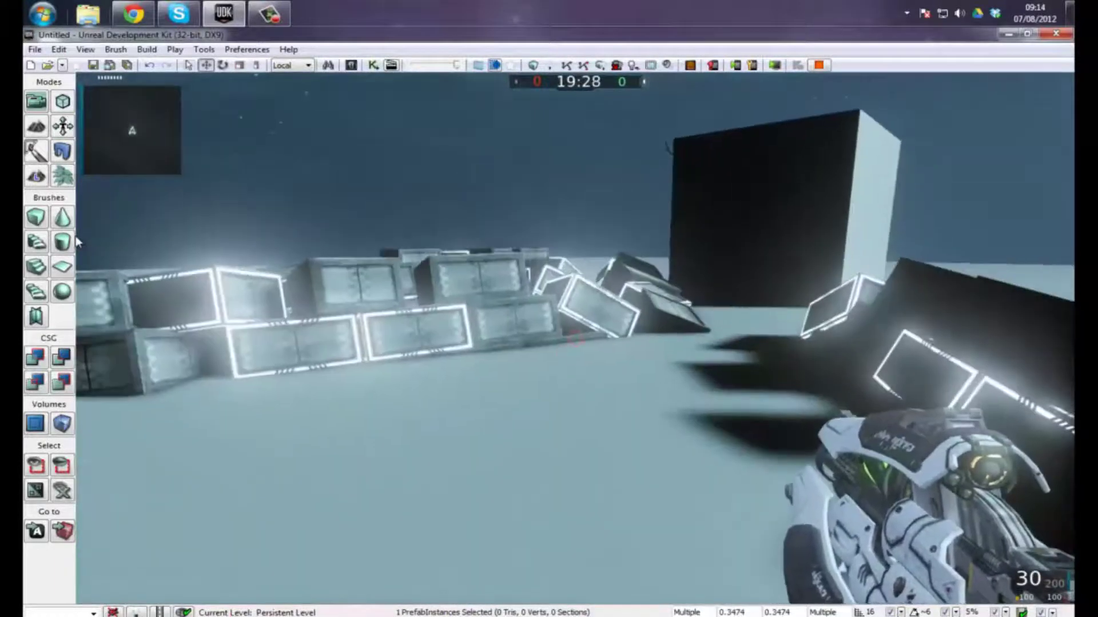